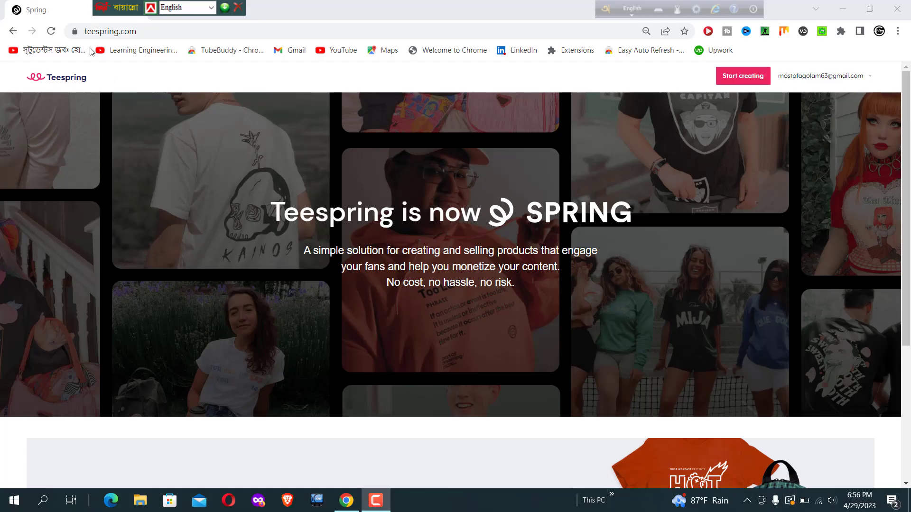
Step: Look through the Upgrades, Analytics and Listings pages of the Spring dashboard
left_click(86, 31)
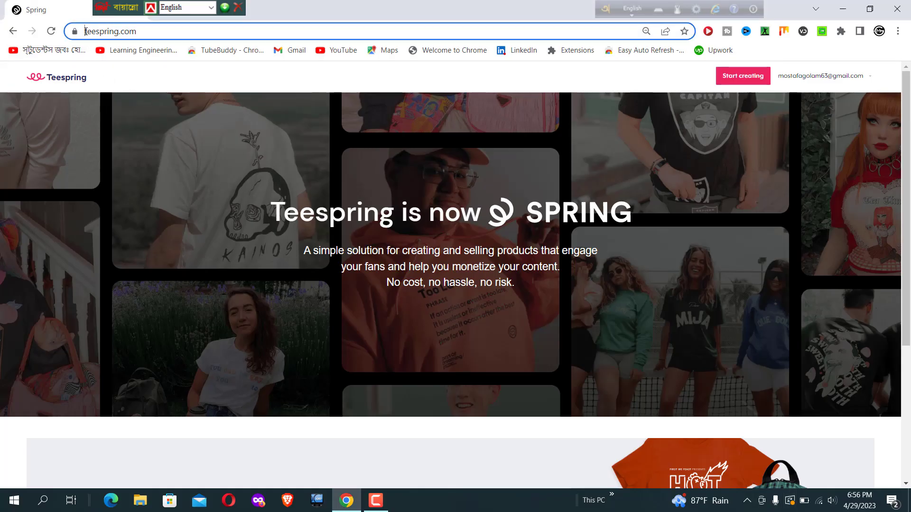
left_click(86, 32)
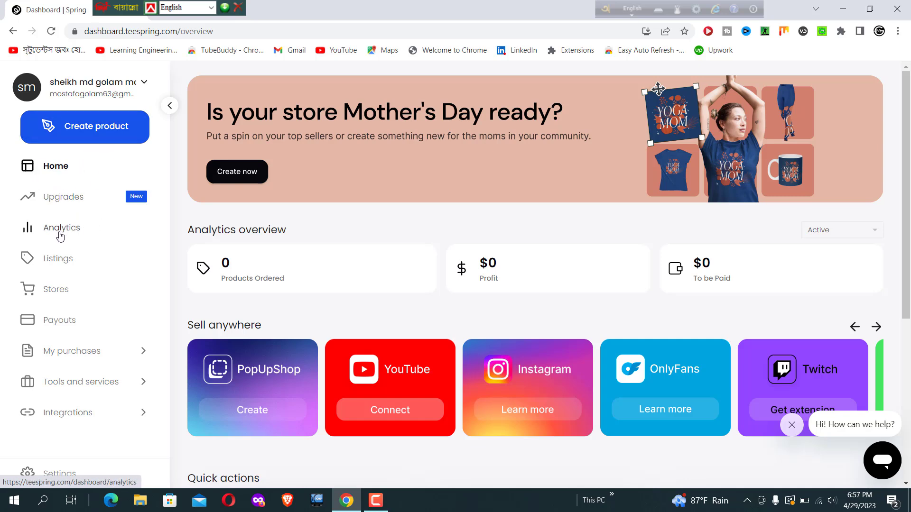
left_click(62, 199)
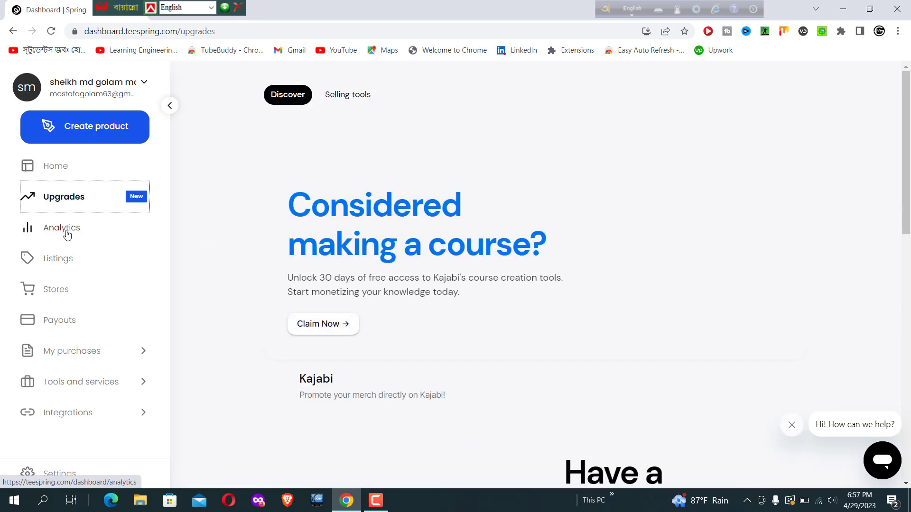
left_click(66, 235)
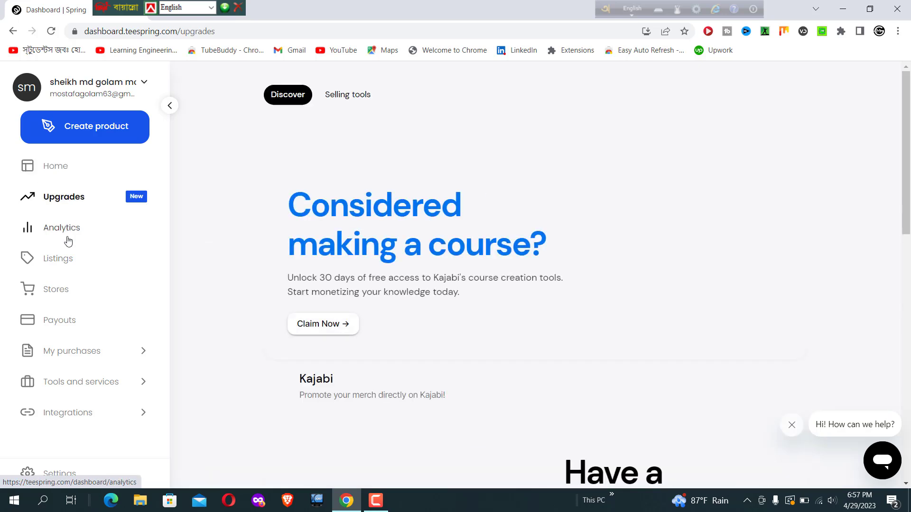
left_click(67, 264)
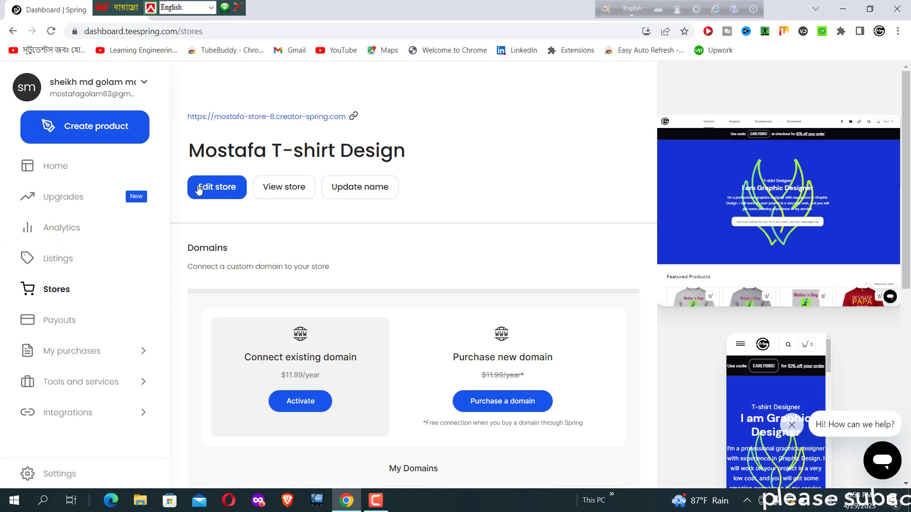
Step: Open the T-shirt store for editing, review its navigation bar settings, and return to the layout overview
left_click(226, 191)
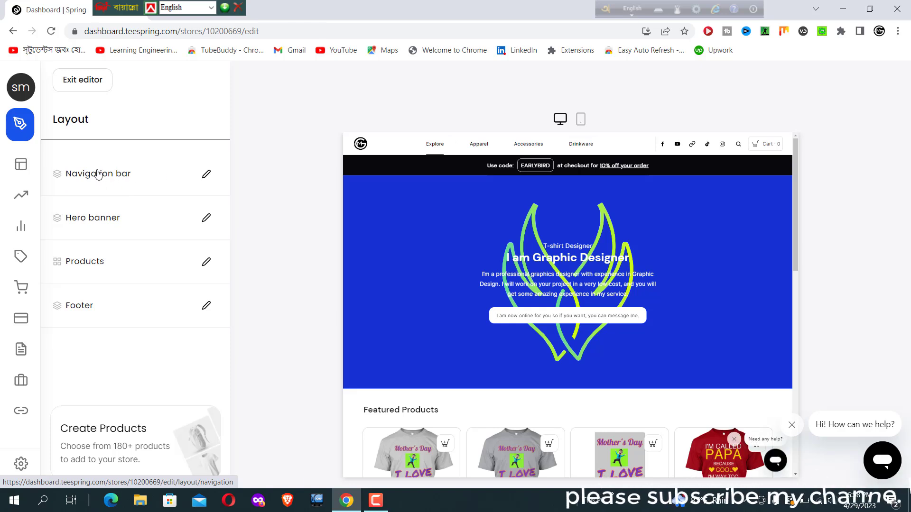
left_click(98, 175)
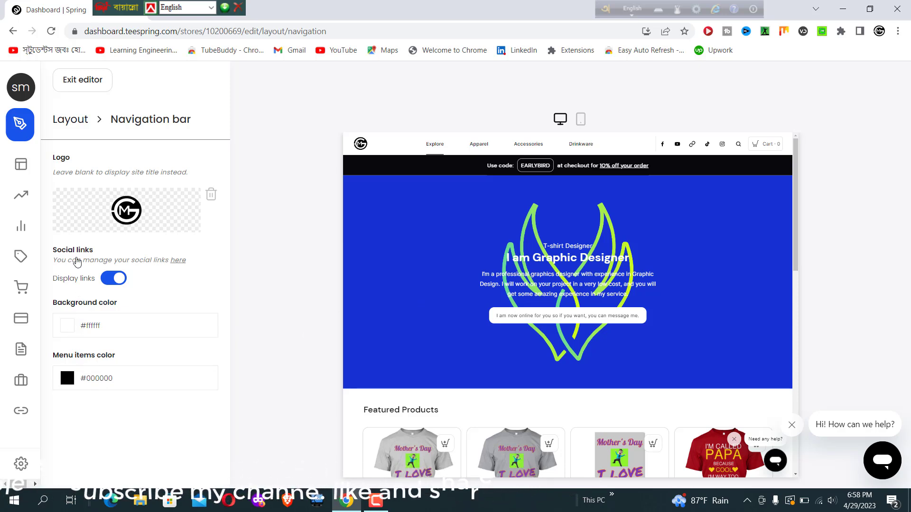
mouse_move(28, 284)
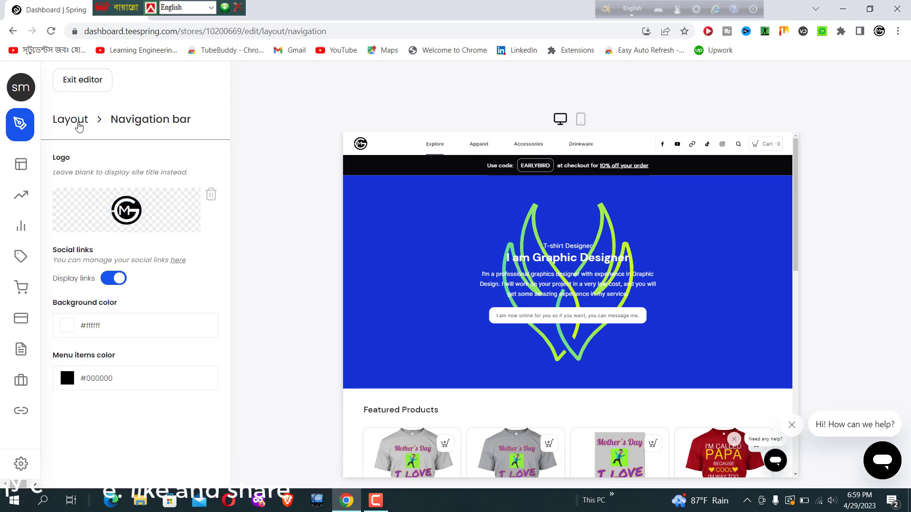
left_click(75, 121)
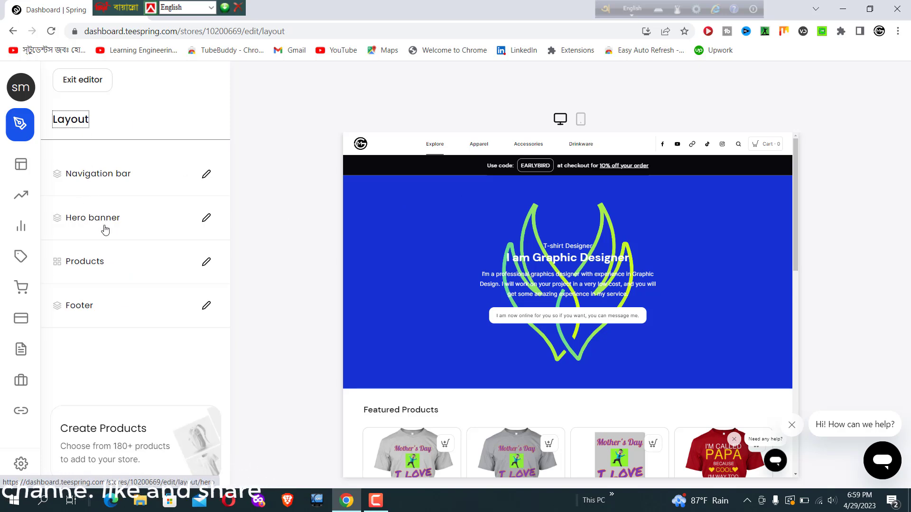
Step: Examine the hero banner's style, background, text and button settings, and return to the layout overview
left_click(205, 218)
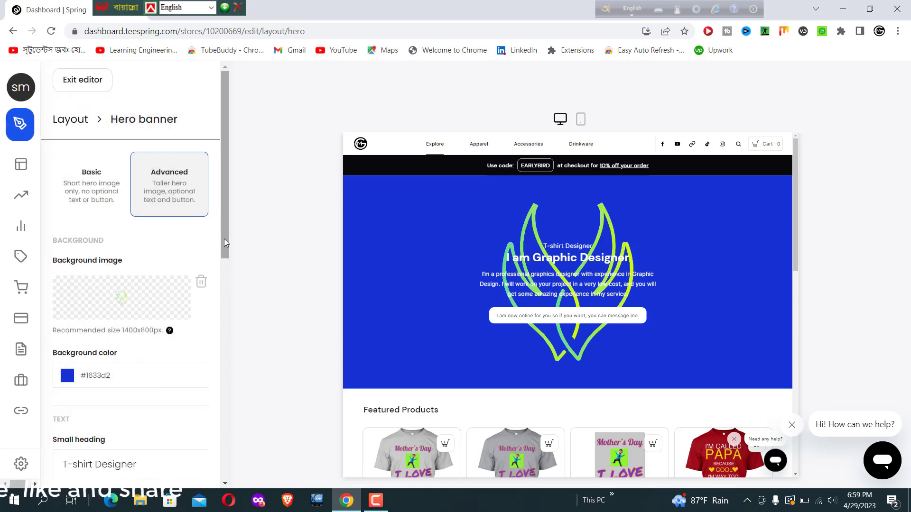
left_click_drag(224, 238, 225, 295)
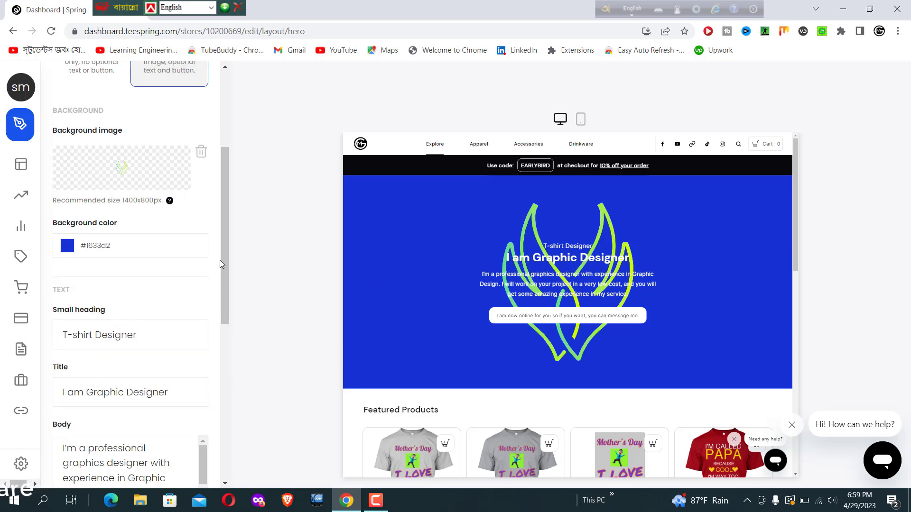
left_click_drag(226, 259, 218, 329)
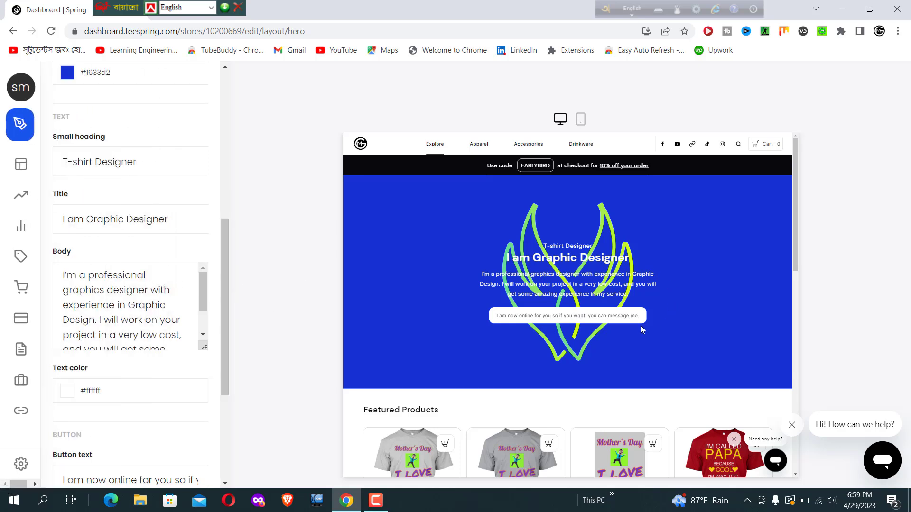
left_click_drag(223, 309, 221, 356)
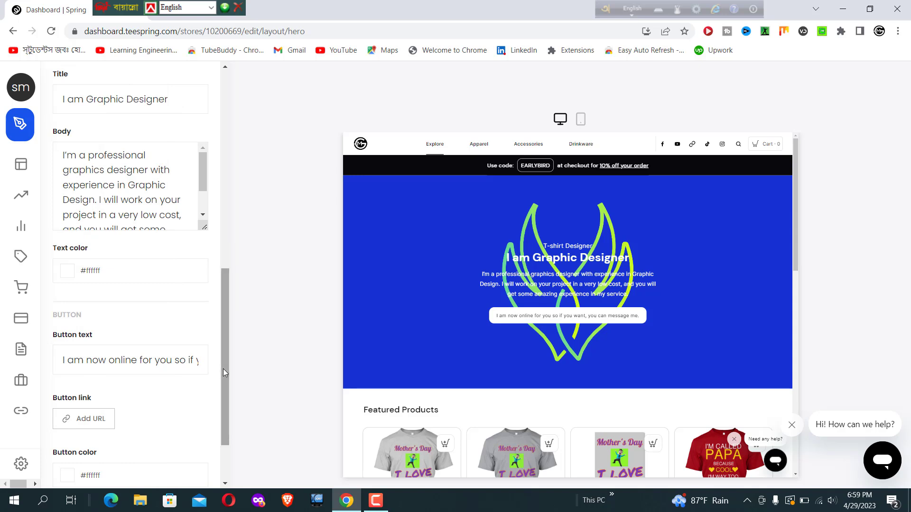
left_click_drag(225, 371, 226, 407)
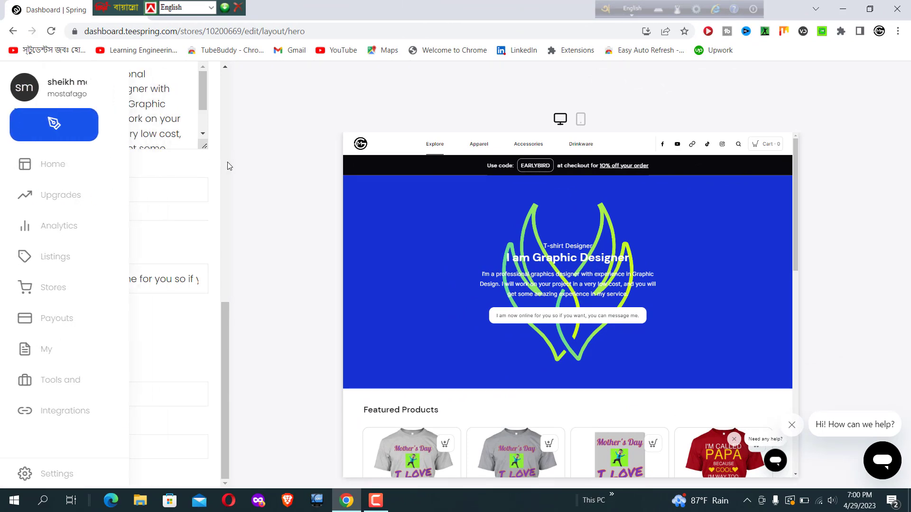
left_click_drag(224, 354, 225, 124)
mouse_move(2, 178)
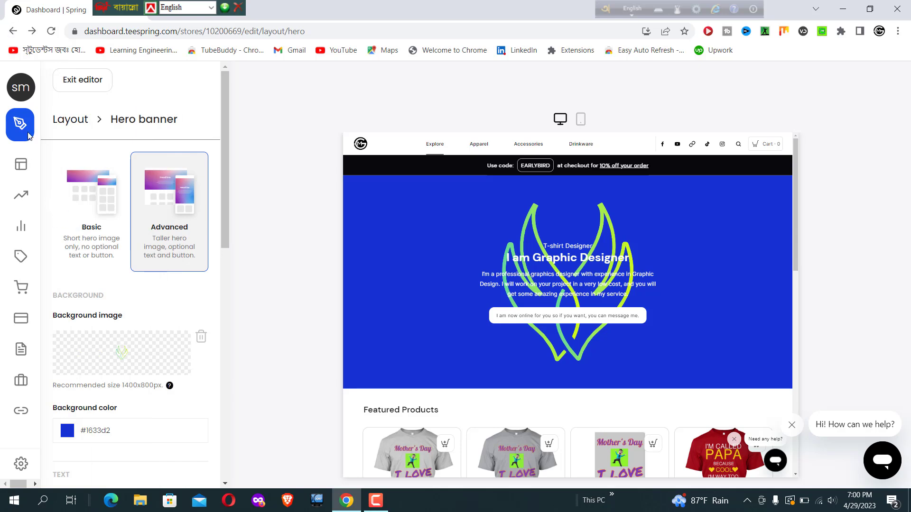
left_click(12, 31)
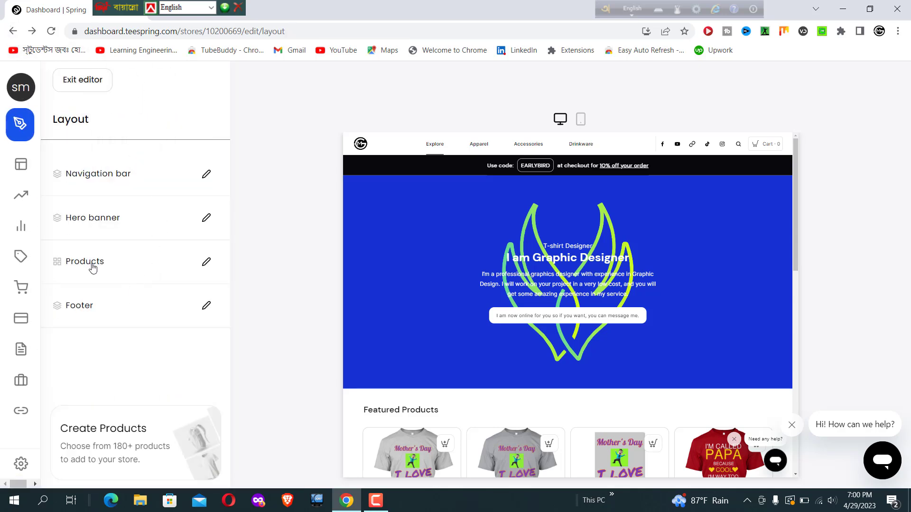
Step: Open the store layout's product list for editing, look through the listed products, and finish product editing
left_click(207, 263)
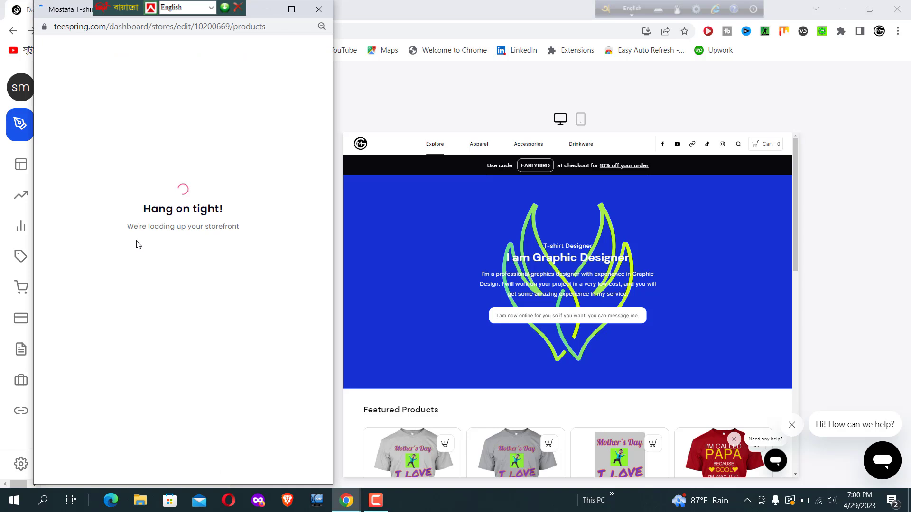
left_click(167, 142)
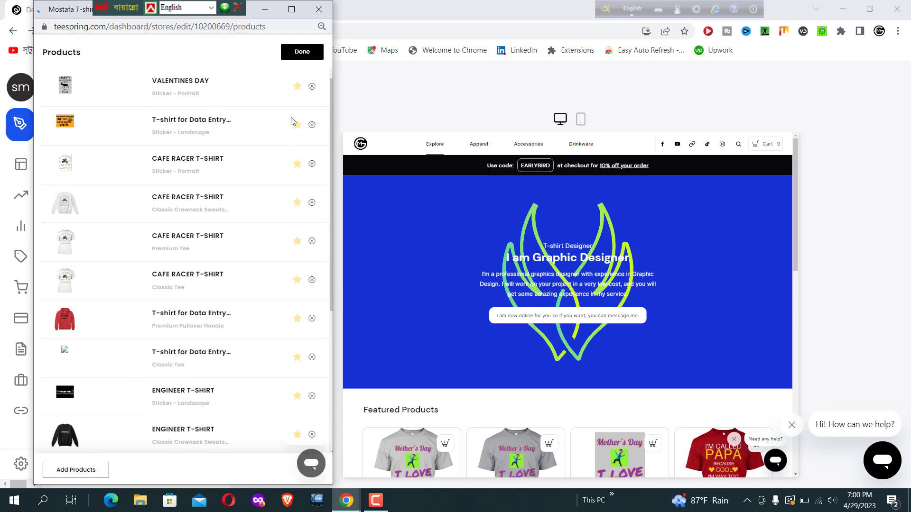
scroll(239, 351, "down", 5)
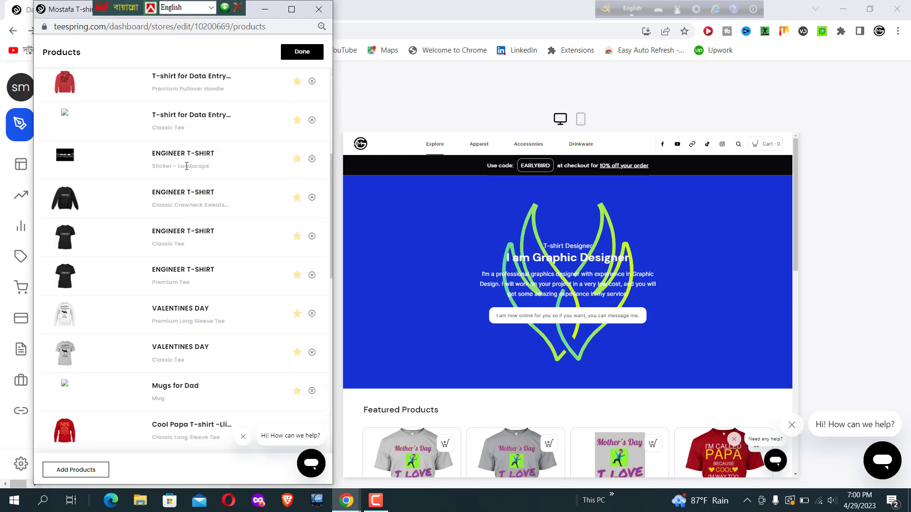
left_click(288, 53)
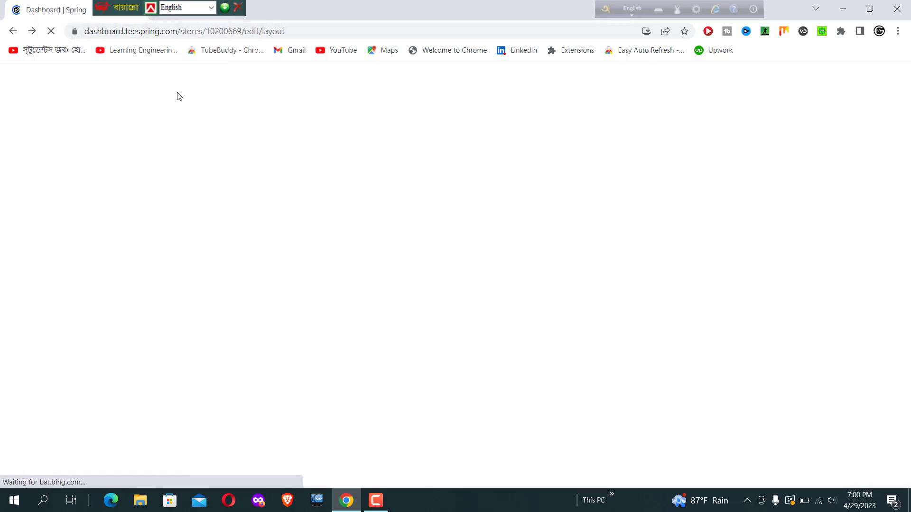
Step: Move the floating language toolbar clear of the open browser tab and open the Payouts page
left_click_drag(123, 4, 416, 5)
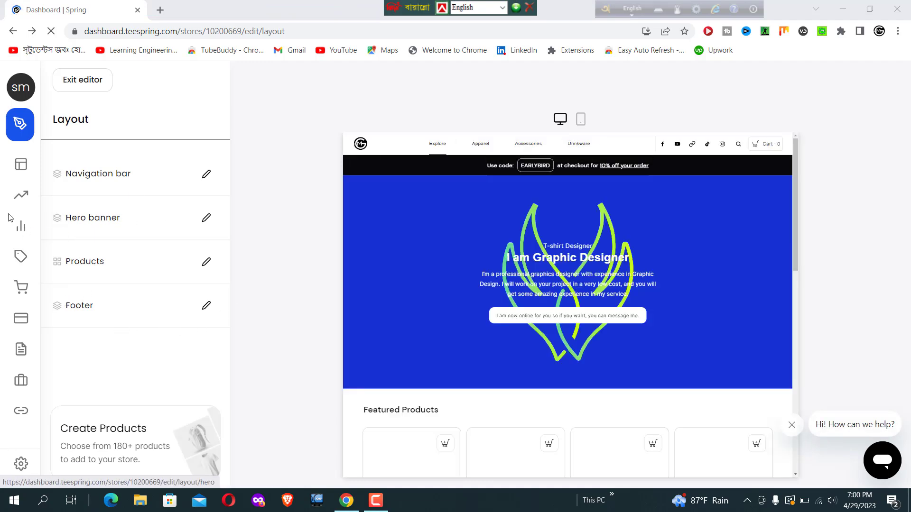
mouse_move(6, 208)
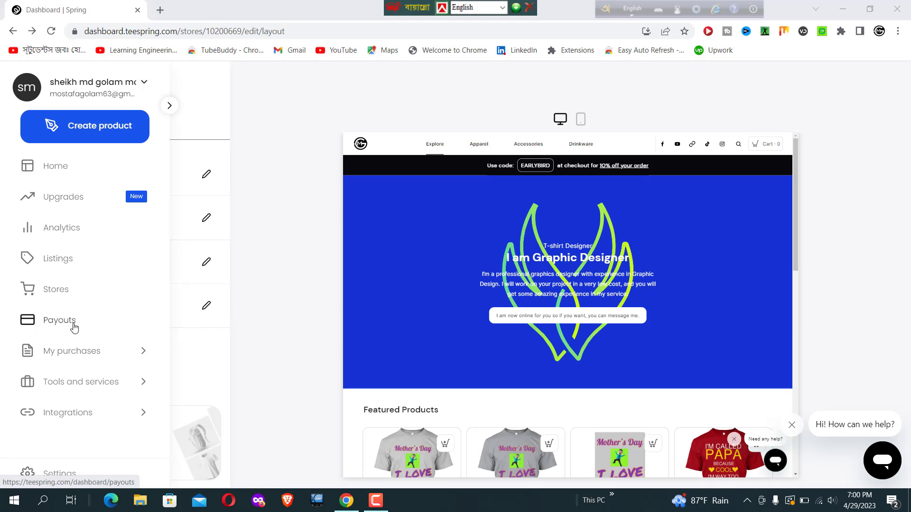
left_click(68, 327)
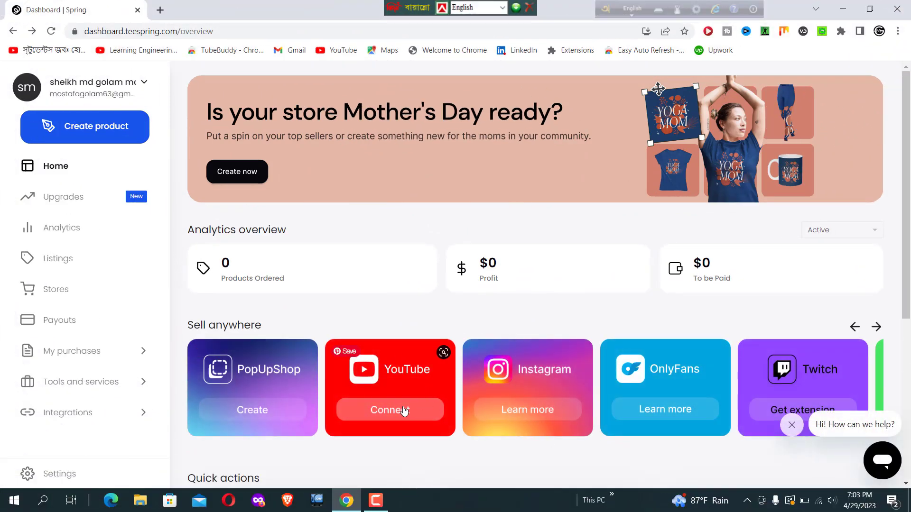
Step: Open the YouTube integration from the dashboard home's Sell anywhere section and review its usage instructions
left_click_drag(904, 193, 907, 266)
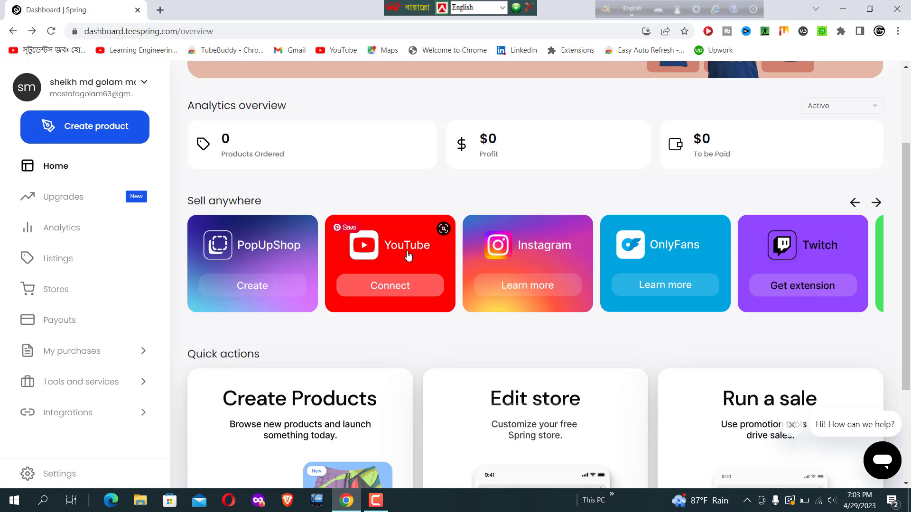
left_click(384, 292)
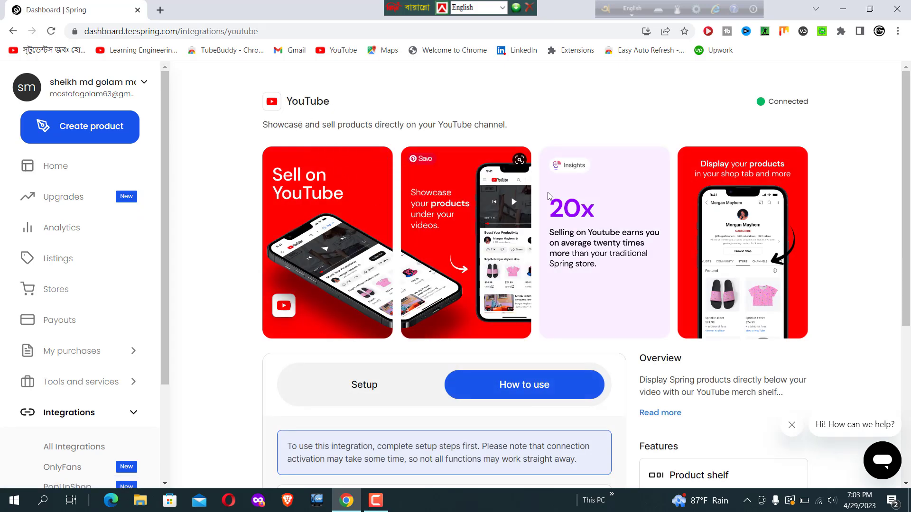
scroll(512, 304, "down", 4)
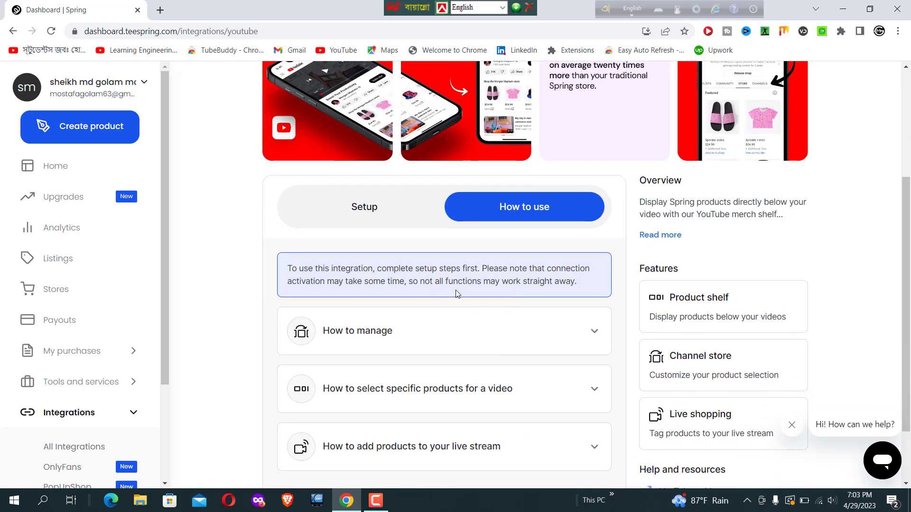
scroll(456, 297, "down", 2)
scroll(470, 313, "up", 1)
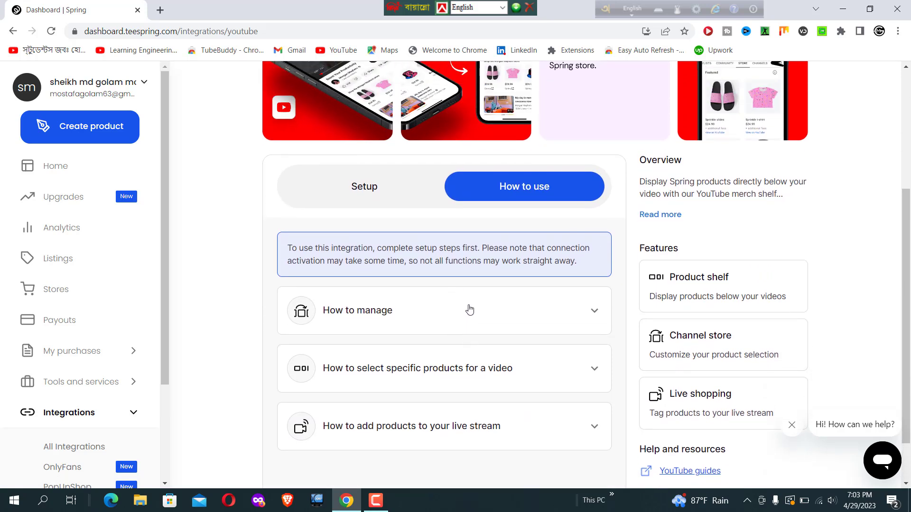
Step: Show the YouTube integration's setup instructions, and go to the channel's customization page in YouTube Studio
left_click(364, 188)
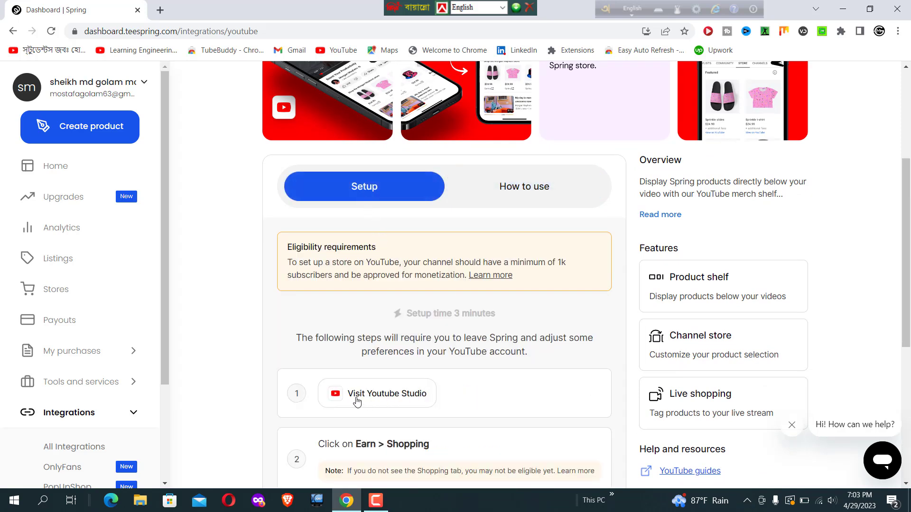
left_click(402, 397)
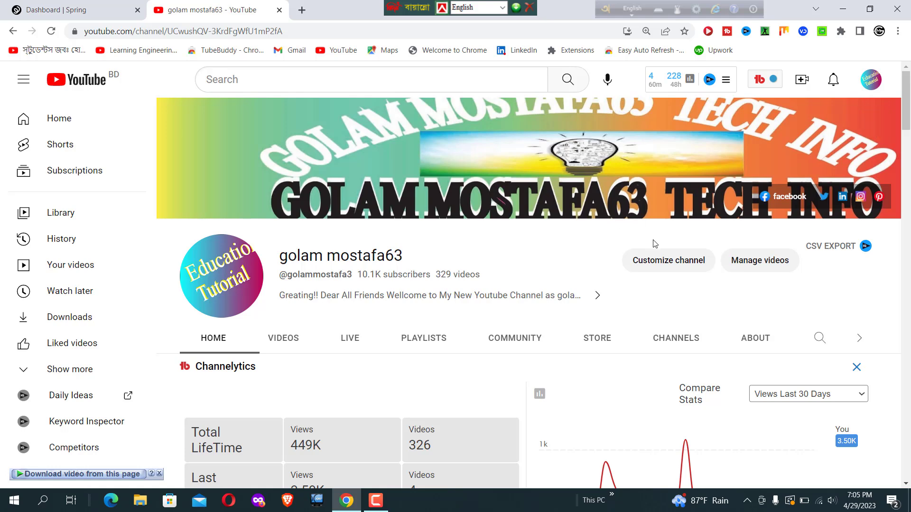
left_click(649, 260)
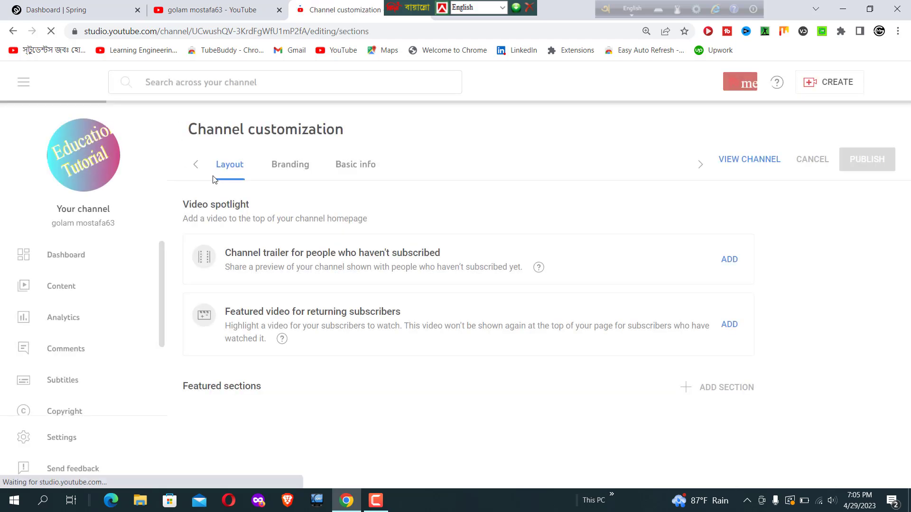
Step: Open the Shopping section of the channel's monetization settings and review the connected stores and displayed products
scroll(109, 360, "down", 2)
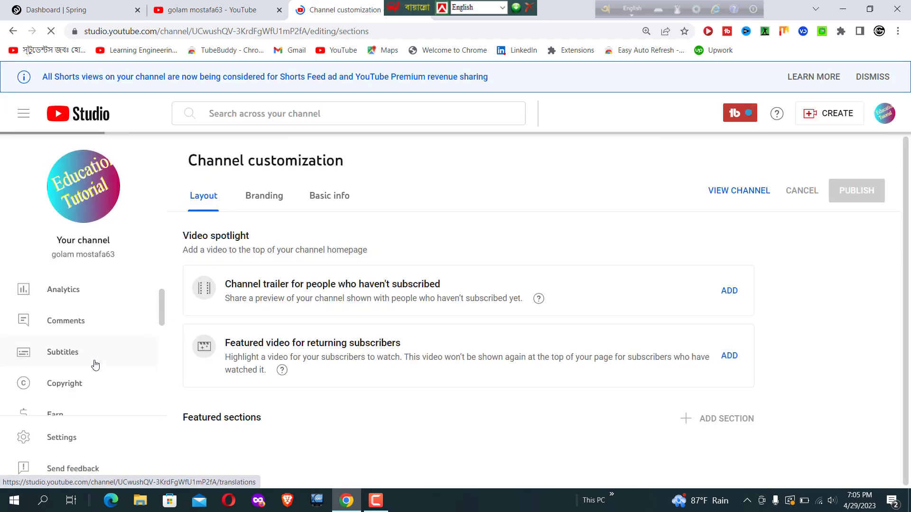
scroll(159, 333, "down", 3)
scroll(161, 338, "up", 1)
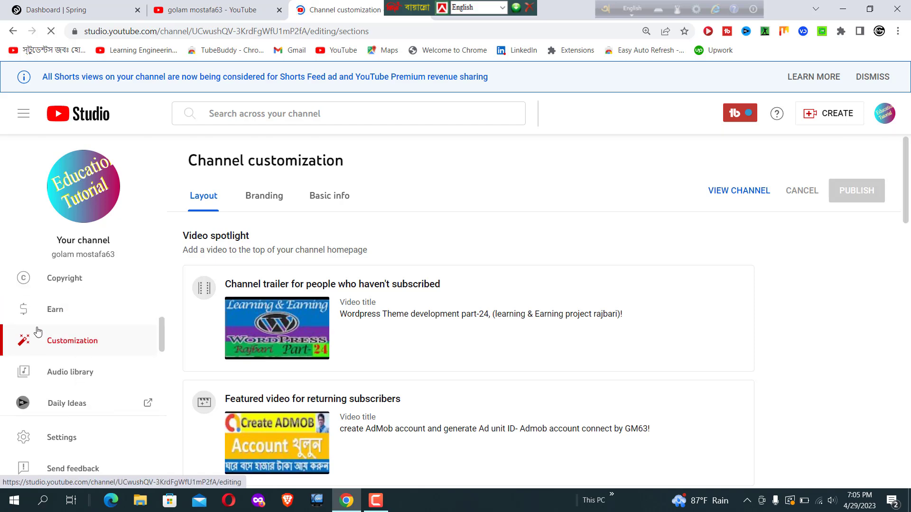
left_click(52, 310)
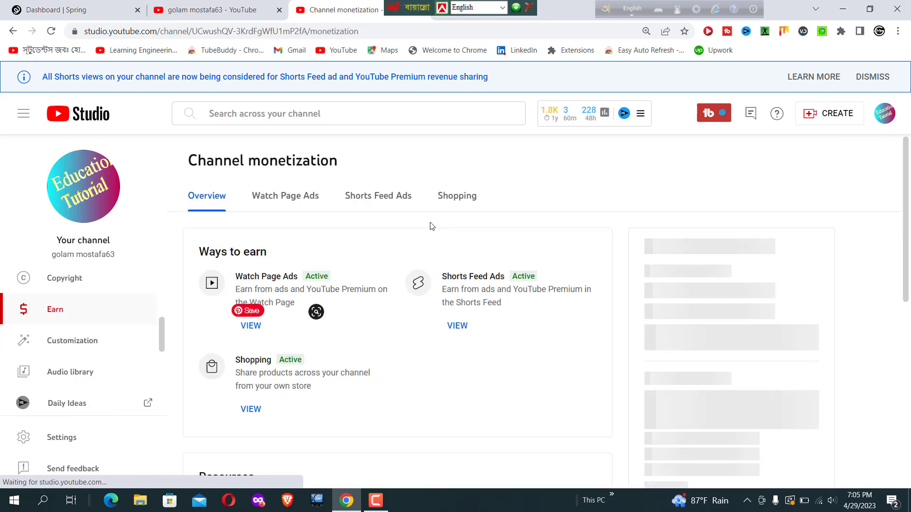
left_click(457, 197)
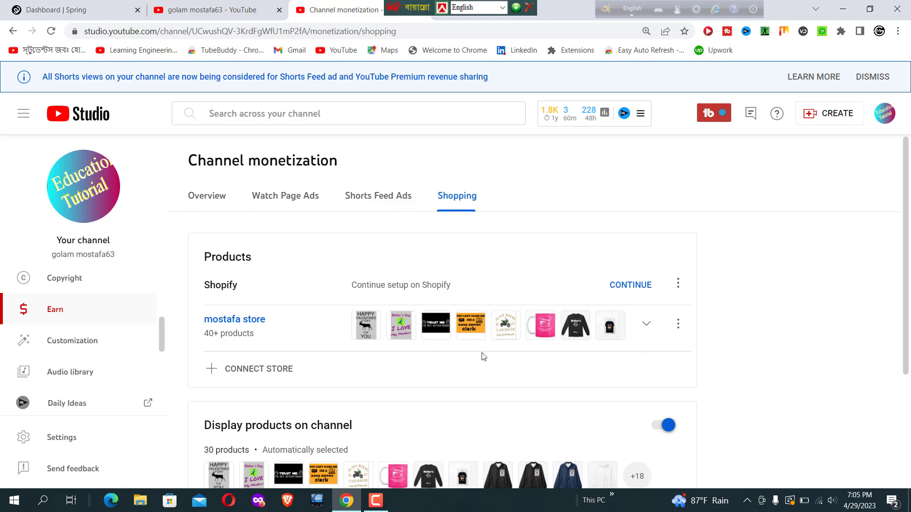
scroll(484, 358, "down", 2)
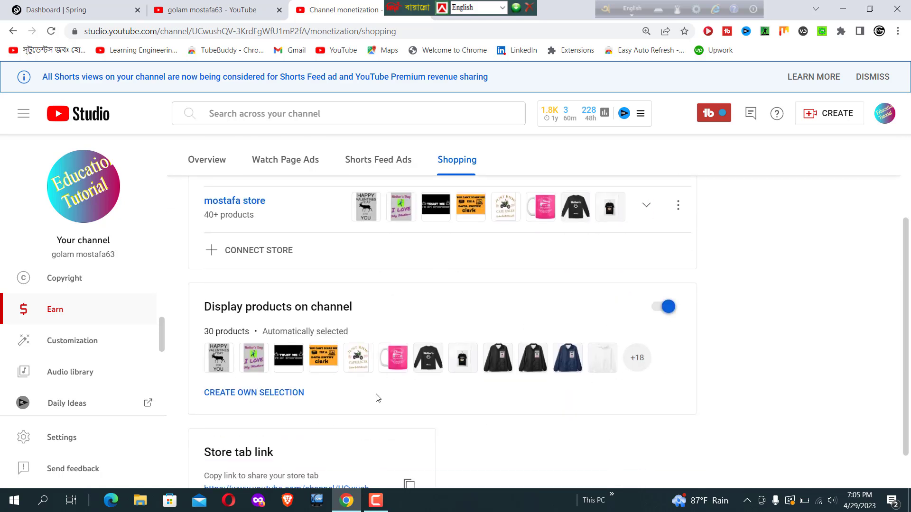
Step: Finish reviewing the channel's Shopping page, then switch back to the Spring dashboard and start creating a product
scroll(297, 384, "down", 1)
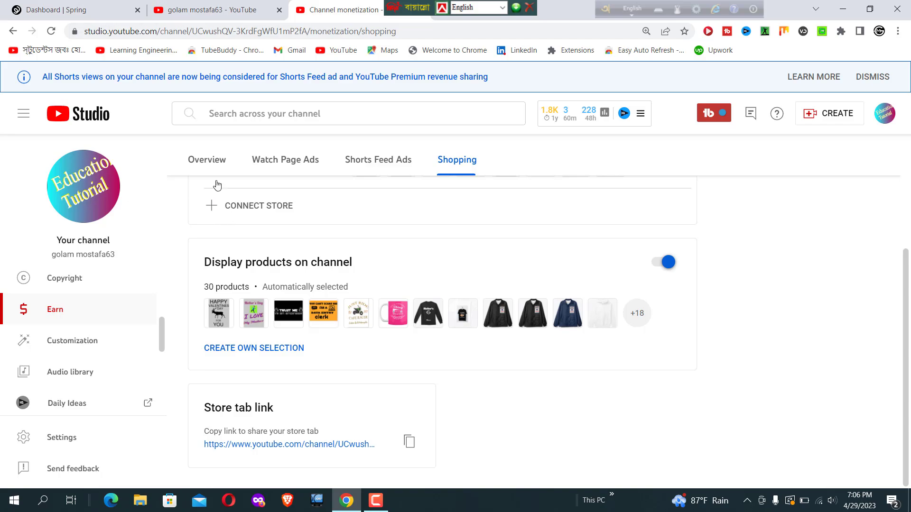
left_click(91, 14)
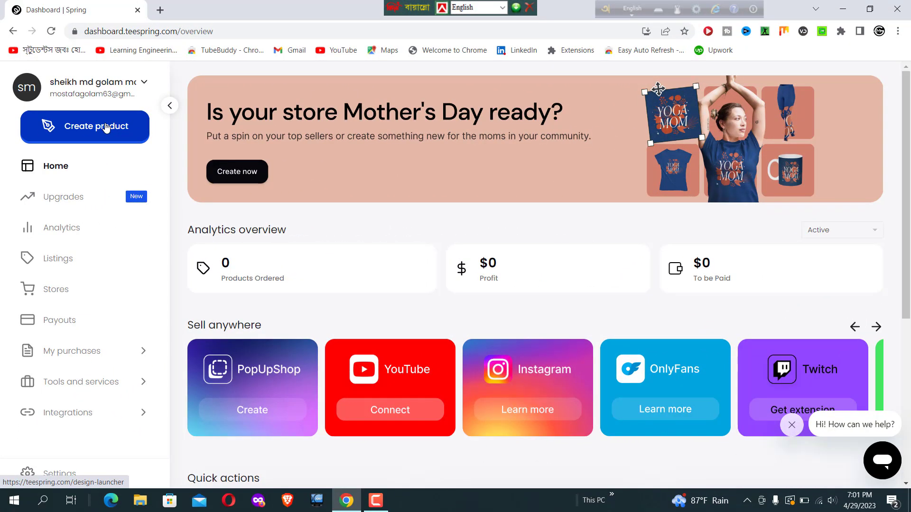
left_click(106, 128)
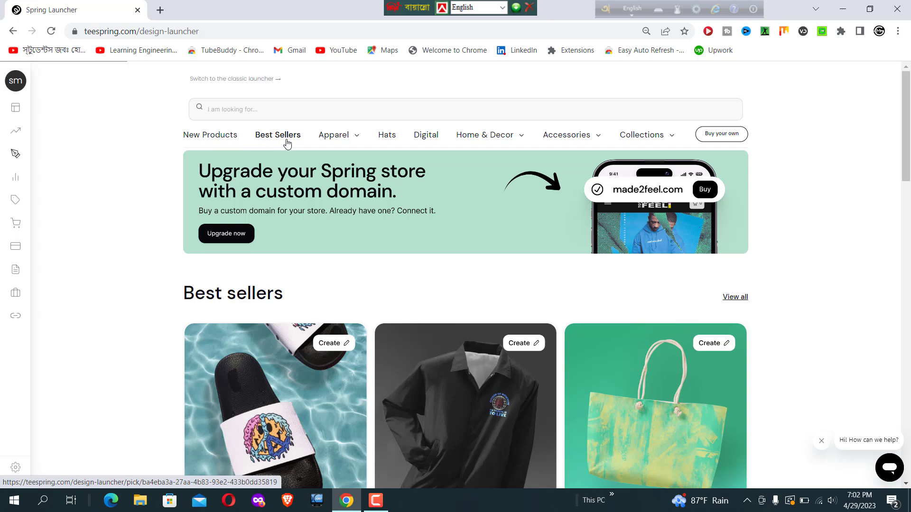
Step: Browse the New Products category and open the Coach Jacket for designing
left_click(223, 140)
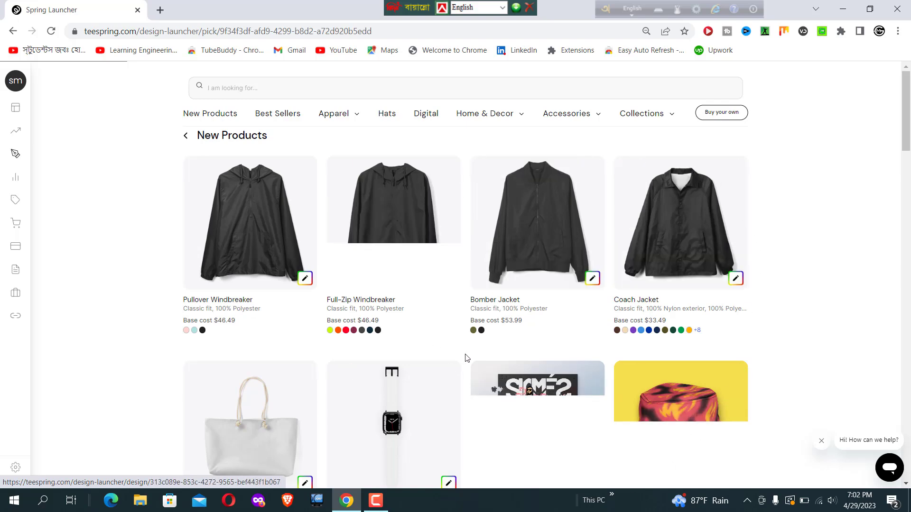
mouse_move(908, 129)
left_mouse_down()
mouse_move(908, 172)
mouse_move(908, 129)
left_mouse_up()
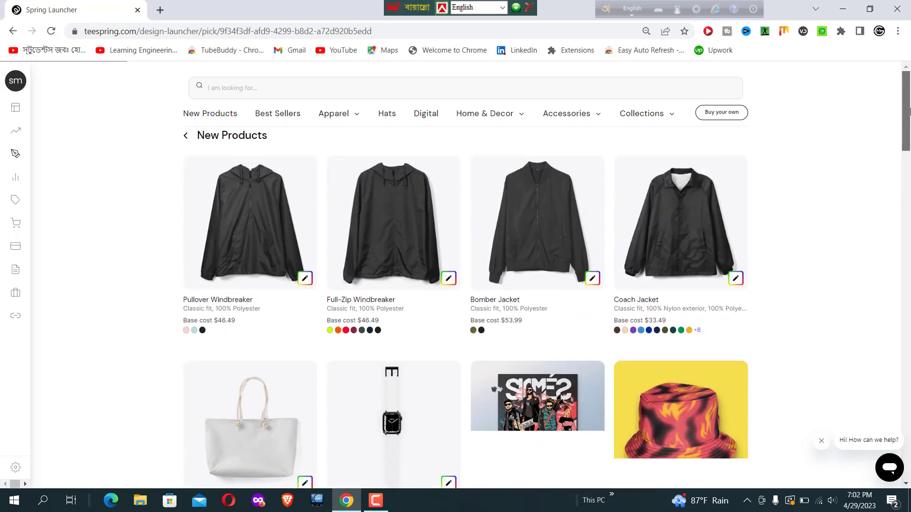
left_click(737, 278)
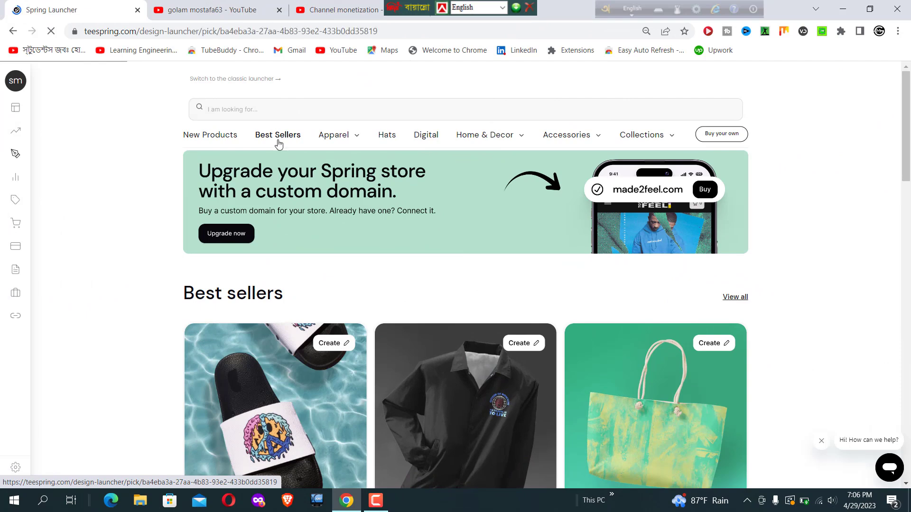
Step: Browse the Best Sellers category and open the Classic Pullover Hoodie in the product designer
left_click(277, 135)
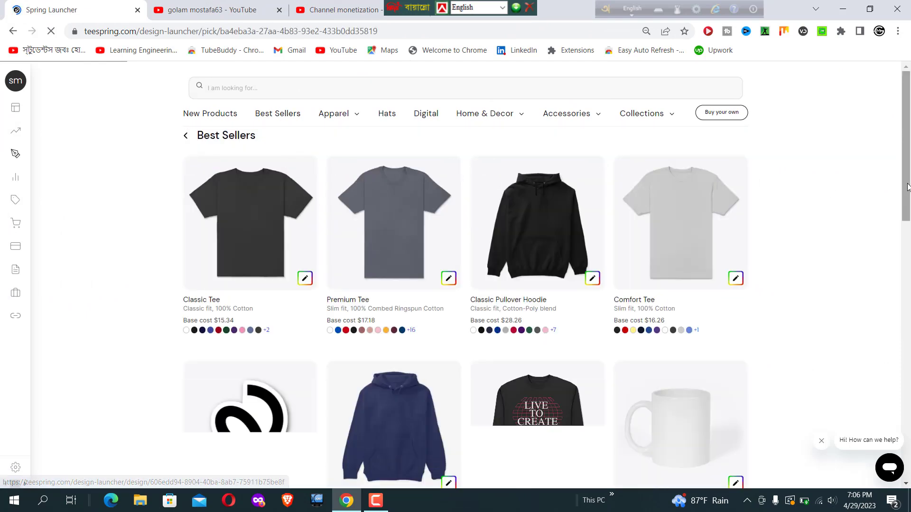
left_click_drag(910, 138, 910, 114)
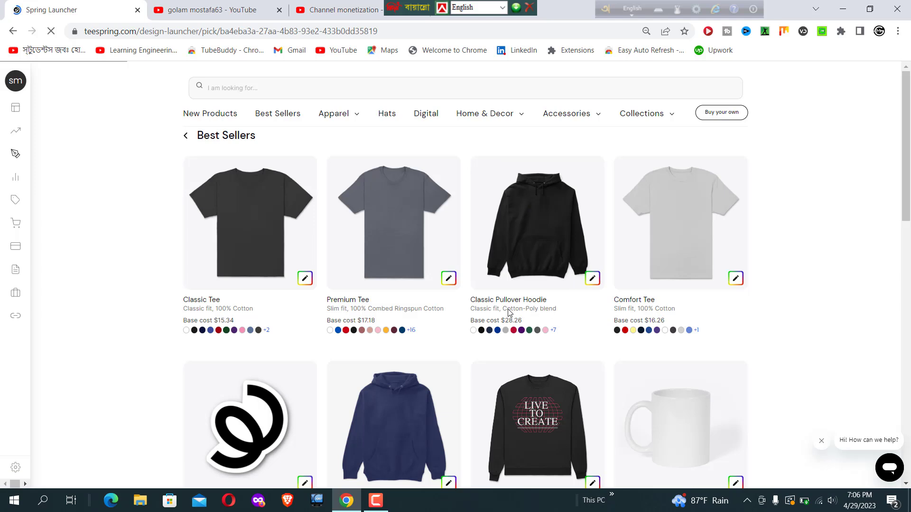
left_click(593, 279)
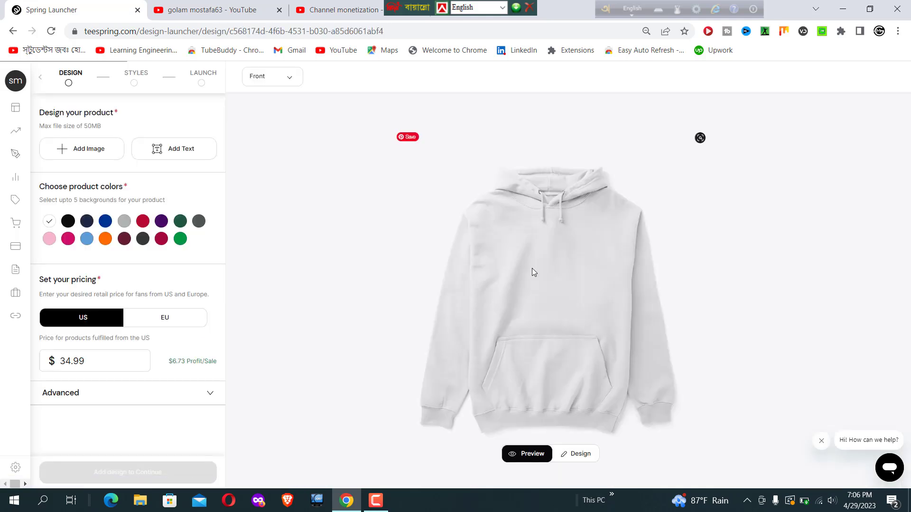
Step: Add black, navy, red and purple to the hoodie's product colors
left_click(68, 222)
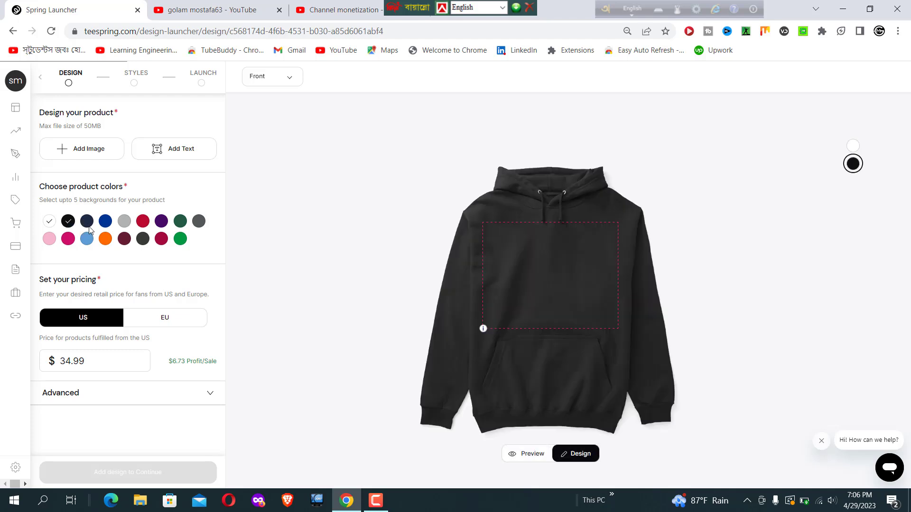
left_click(91, 225)
left_click(143, 223)
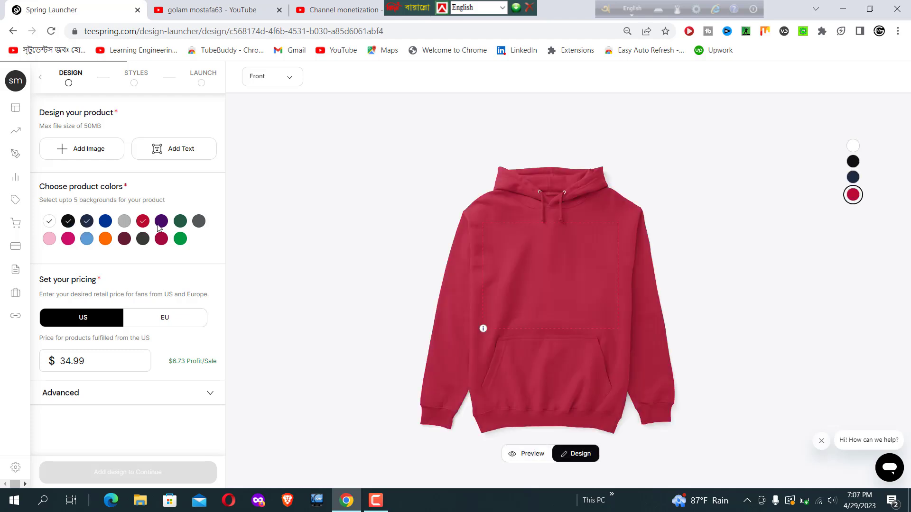
left_click(163, 225)
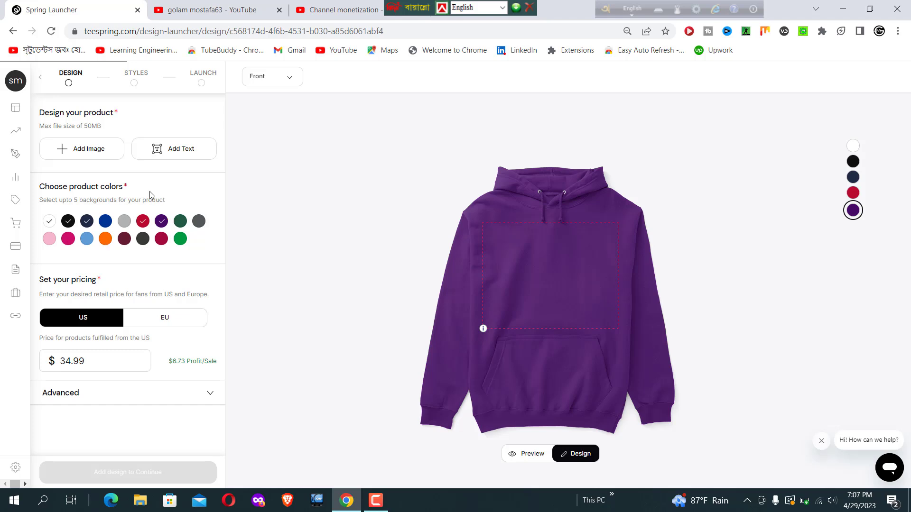
Step: Return to the Best Sellers, open the Classic Tee for designing and add black to its product colors
left_click(12, 32)
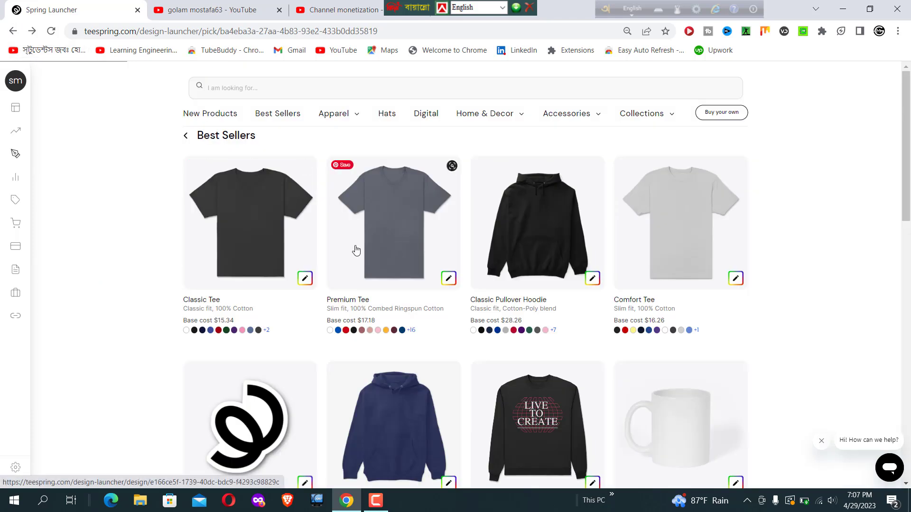
left_click(238, 224)
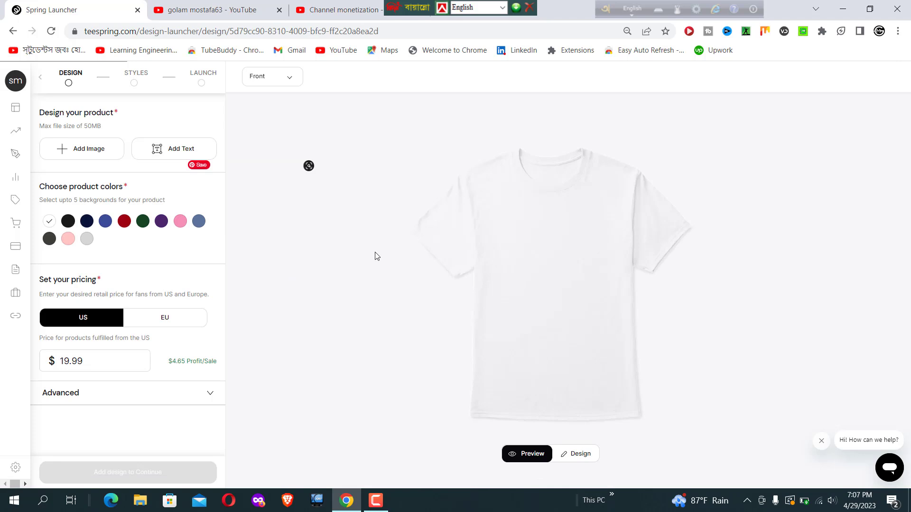
left_click(68, 222)
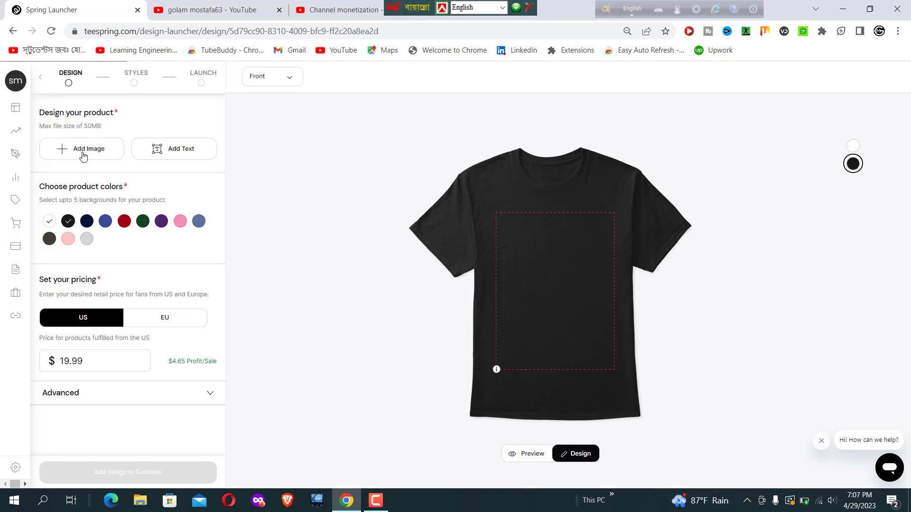
left_click(183, 154)
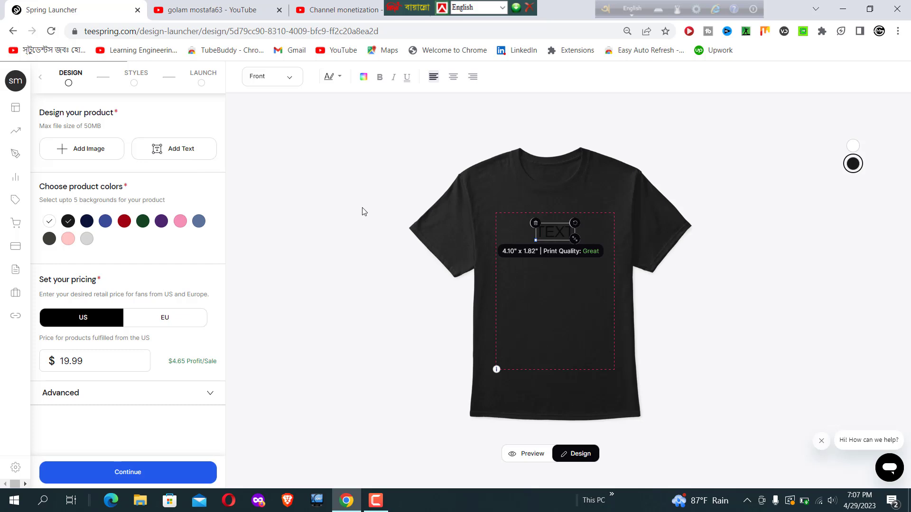
left_click_drag(575, 239, 623, 261)
left_click(535, 224)
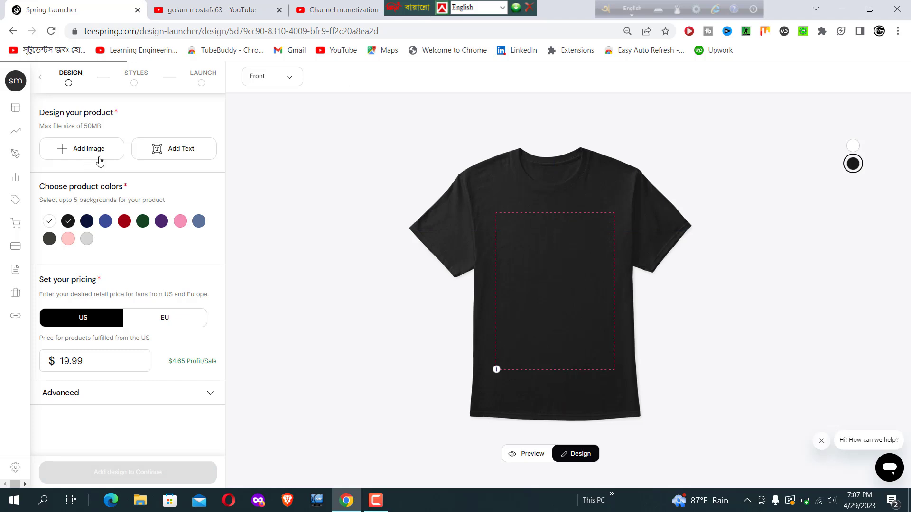
Step: Add a text element to the tee's front, enlarged to about 8.42 by 3.77 inches, and reword it as AD TEXT
left_click(174, 150)
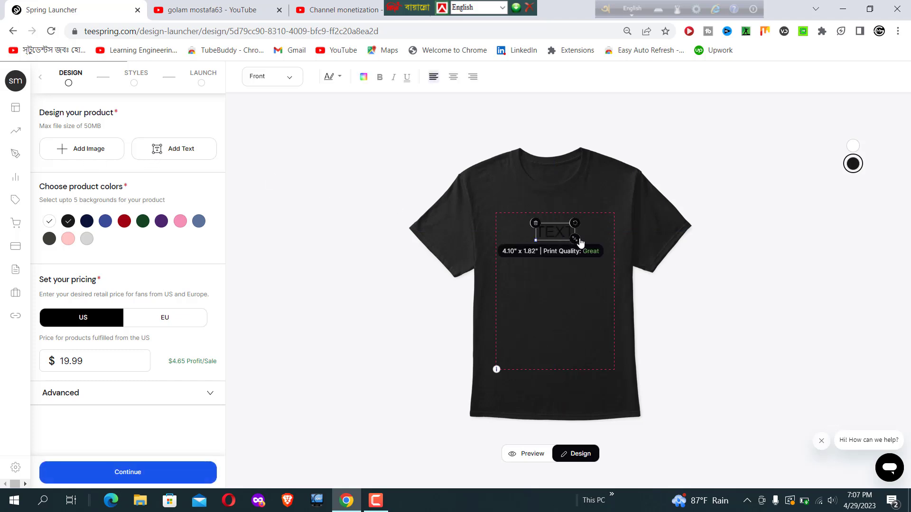
left_click_drag(576, 244, 616, 257)
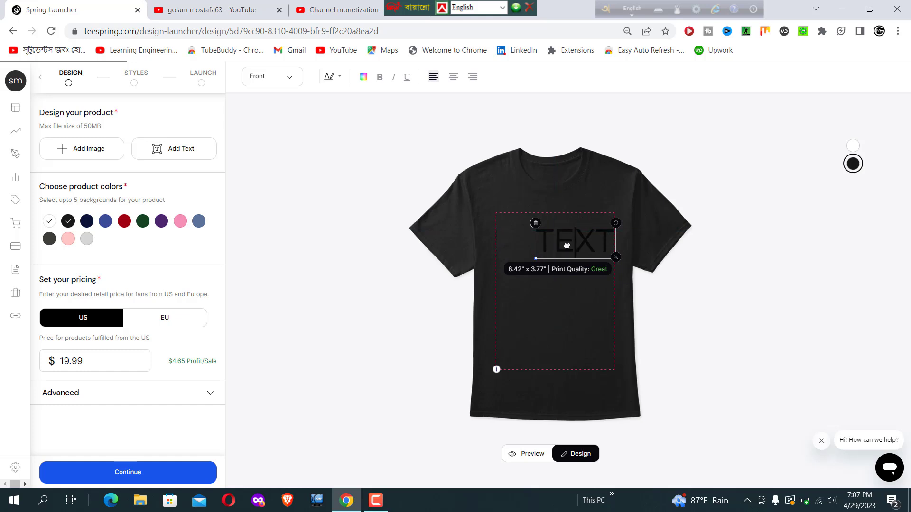
type("AD")
key("BackSpace")
key("BackSpace")
key("BackSpace")
key("BackSpace")
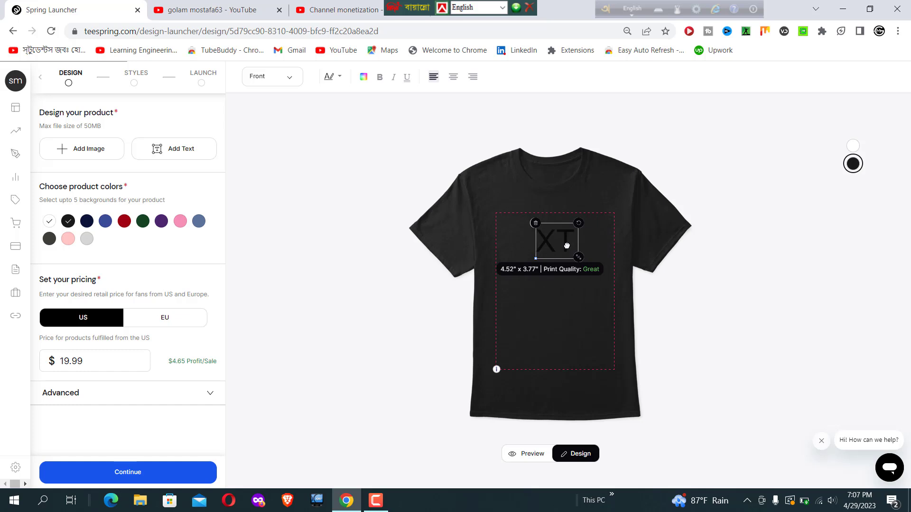
double_click(560, 243)
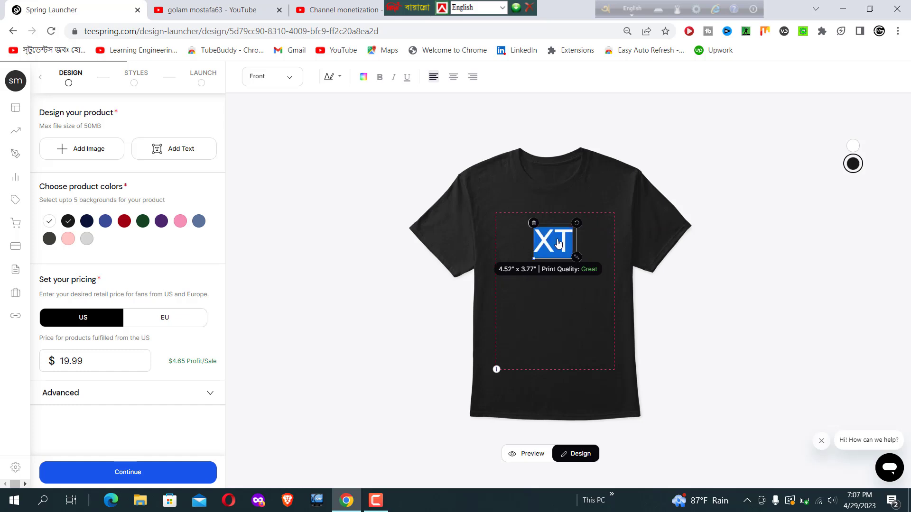
type("AD")
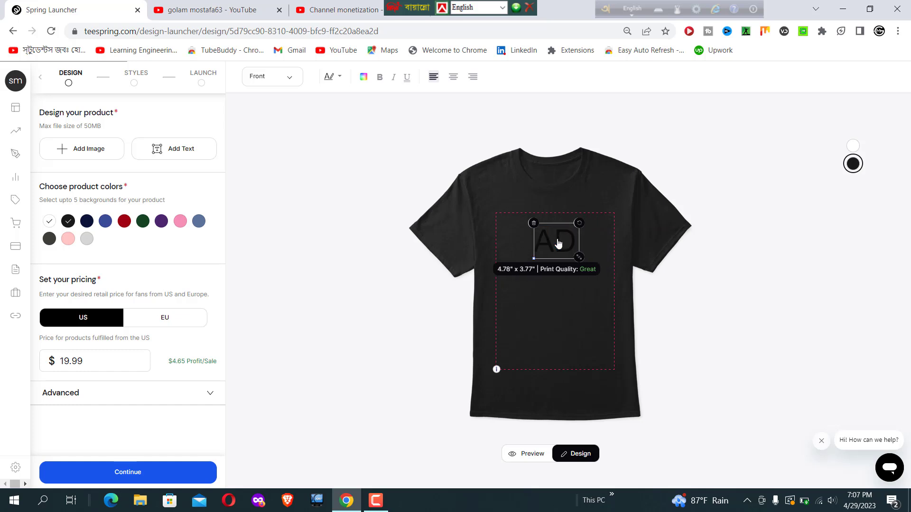
type(" TI")
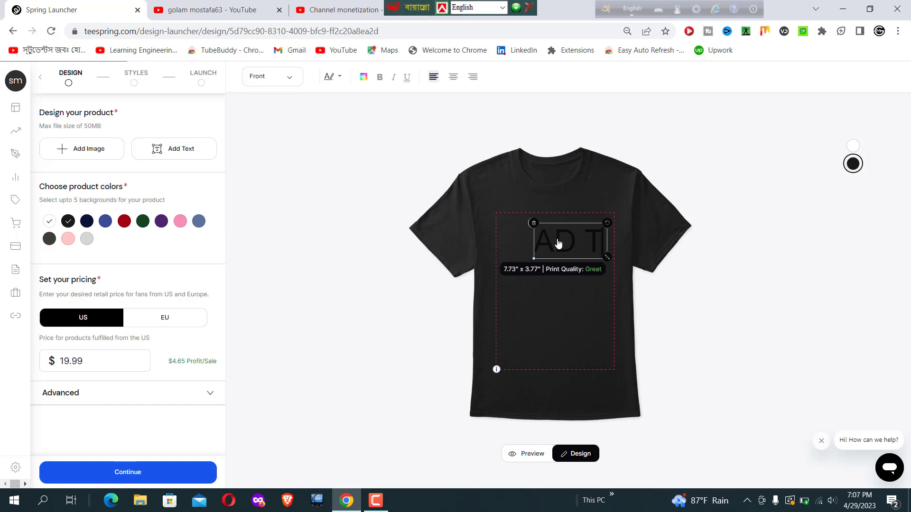
type("EXT")
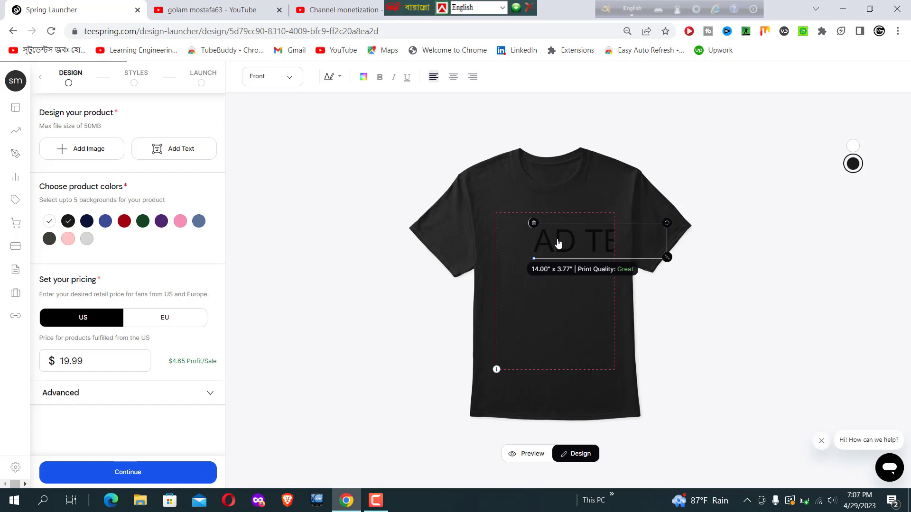
Step: Change the color of the AD TEXT lettering to light gray C8C8C8
key("shift+Left")
key("shift+Left")
key("shift+Left")
key("shift+Left")
key("shift+Left")
key("shift+Left")
key("shift+Left")
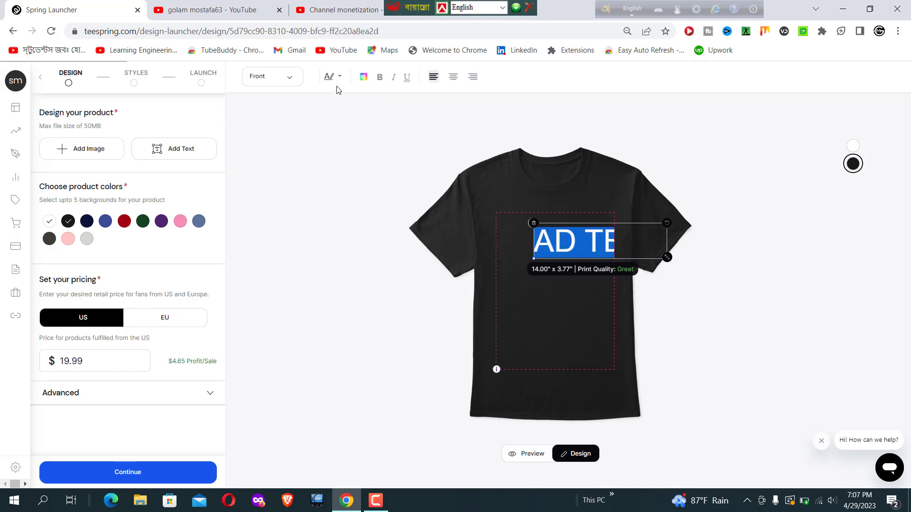
left_click(368, 79)
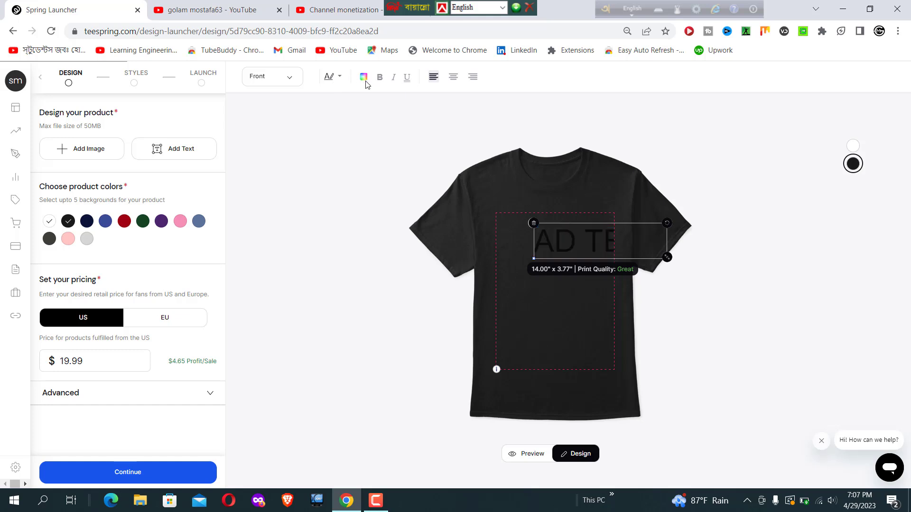
left_click(364, 80)
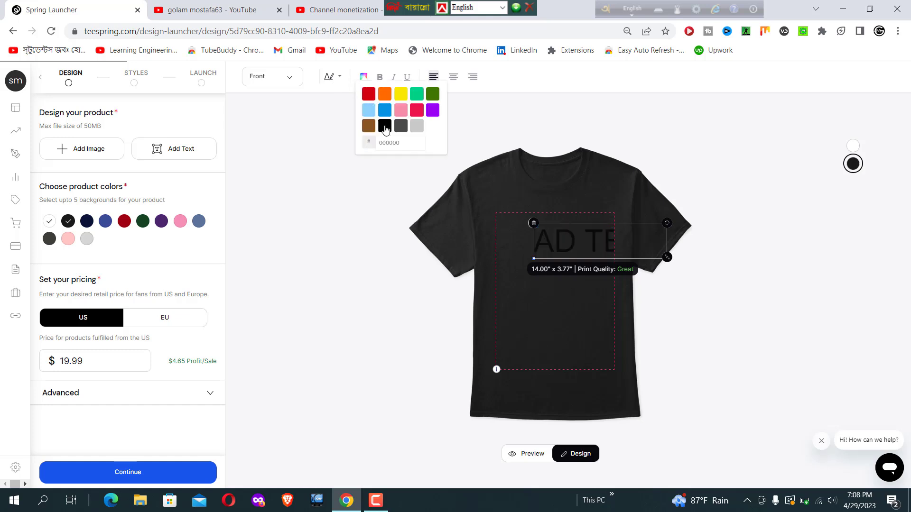
left_click(417, 126)
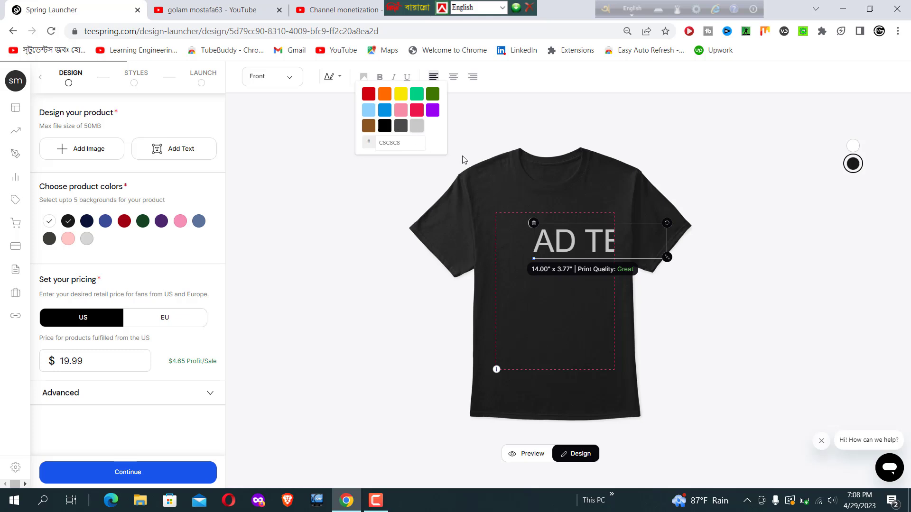
left_click(368, 95)
left_click(417, 126)
left_click(655, 259)
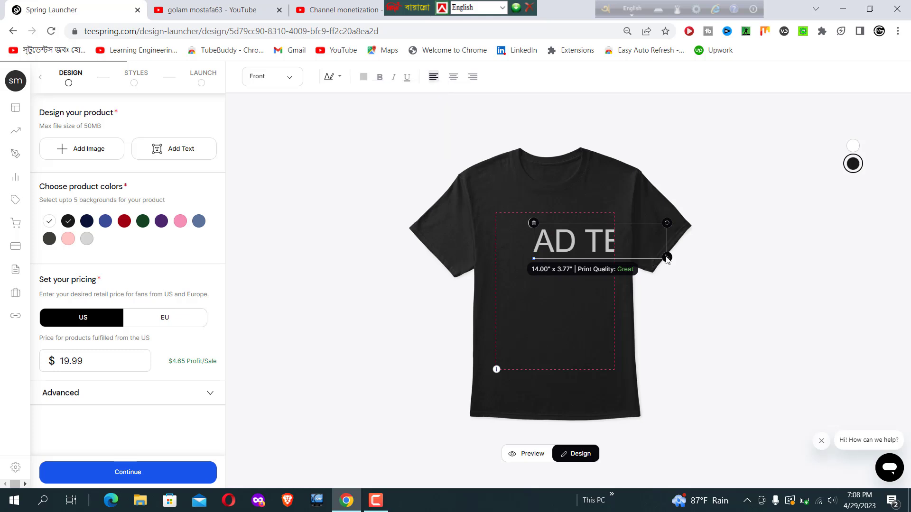
Step: Shrink the AD TEXT element to about 11.40 by 3.06 inches and position it inside the upper part of the print area
left_click_drag(667, 258, 642, 250)
left_click_drag(584, 249, 549, 258)
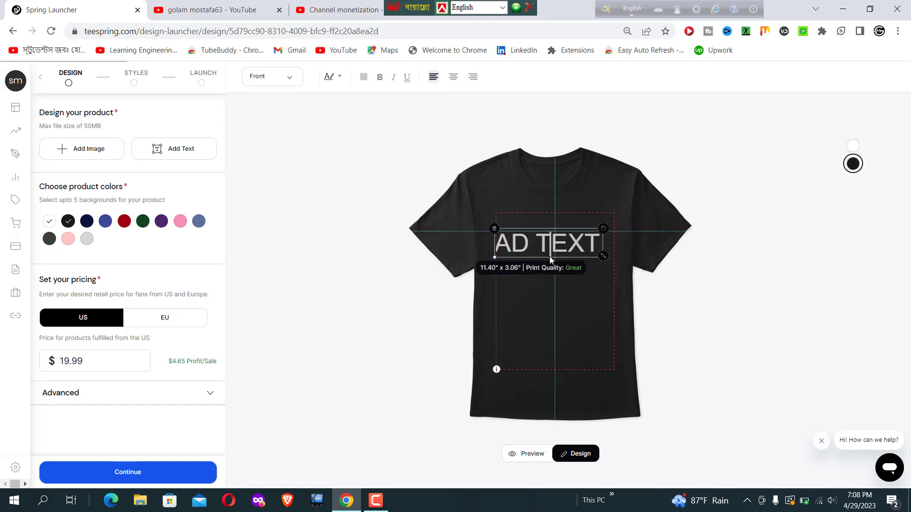
left_click(502, 275)
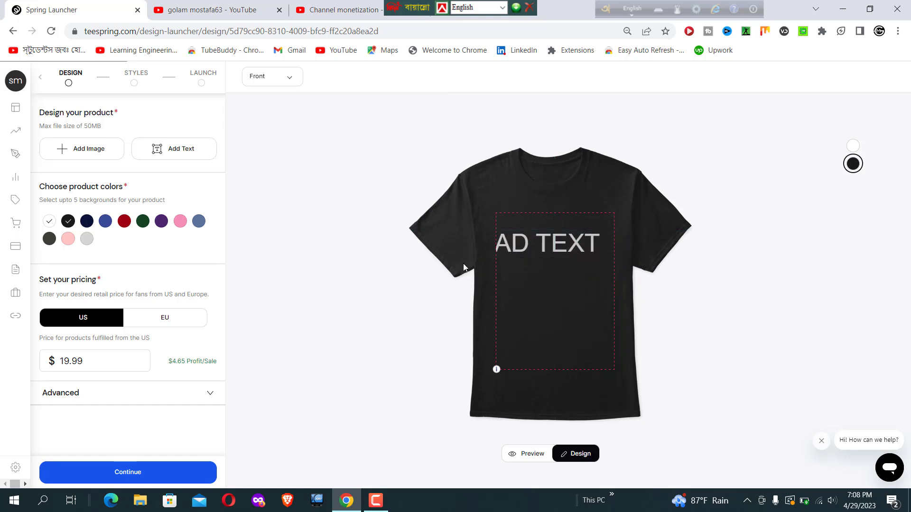
left_click(517, 243)
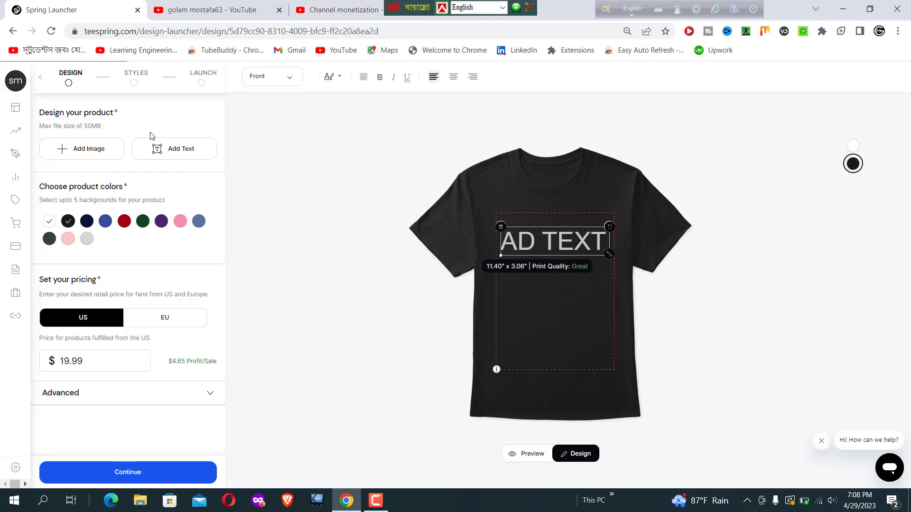
Step: Upload the logo image 000 from the Desktop folder onto the front of the tee
left_click(85, 151)
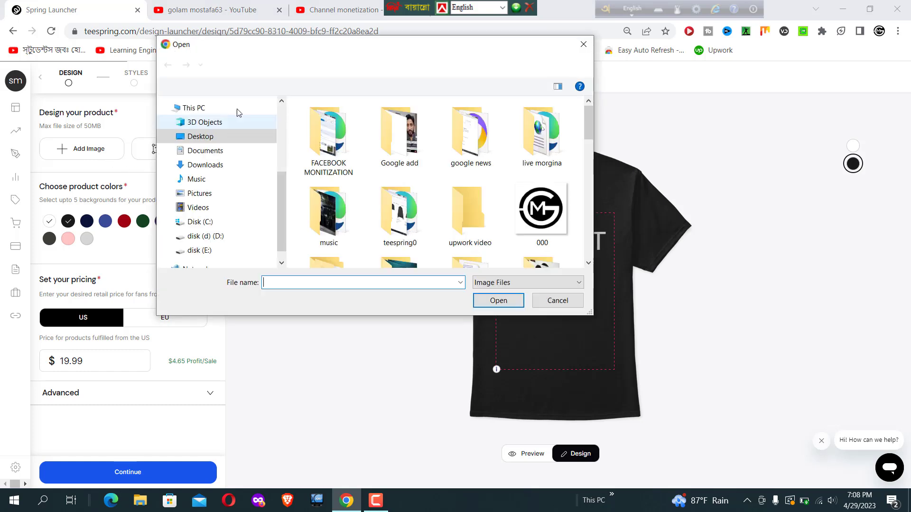
left_click(550, 213)
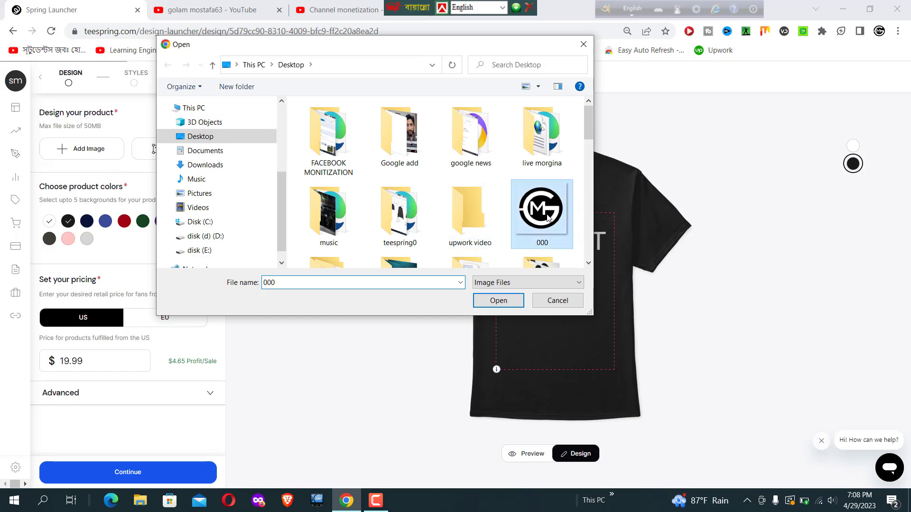
left_click(506, 309)
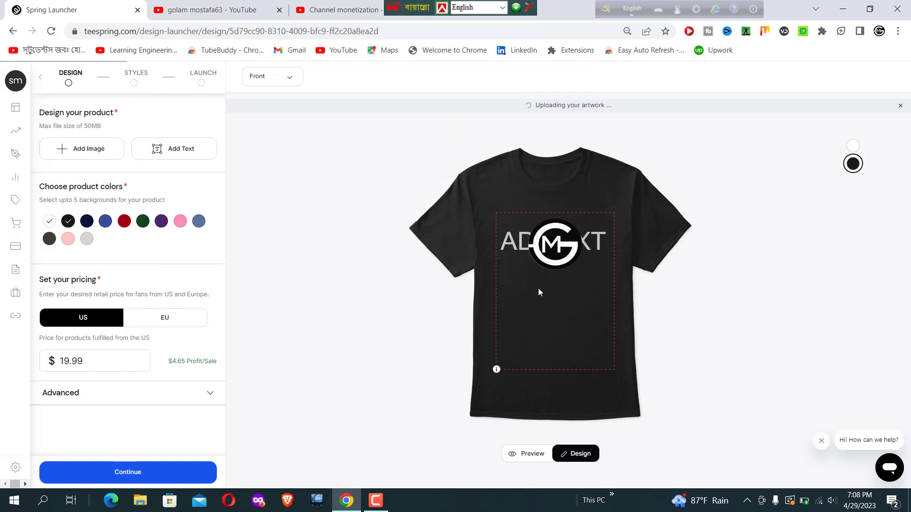
Step: Delete the logo image and the AD TEXT element from the tee's front
left_click_drag(555, 307, 554, 320)
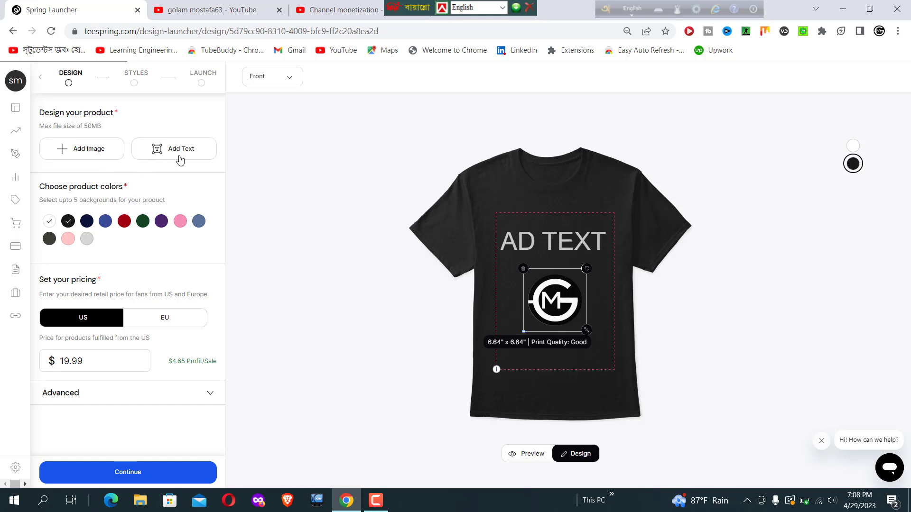
key("Delete")
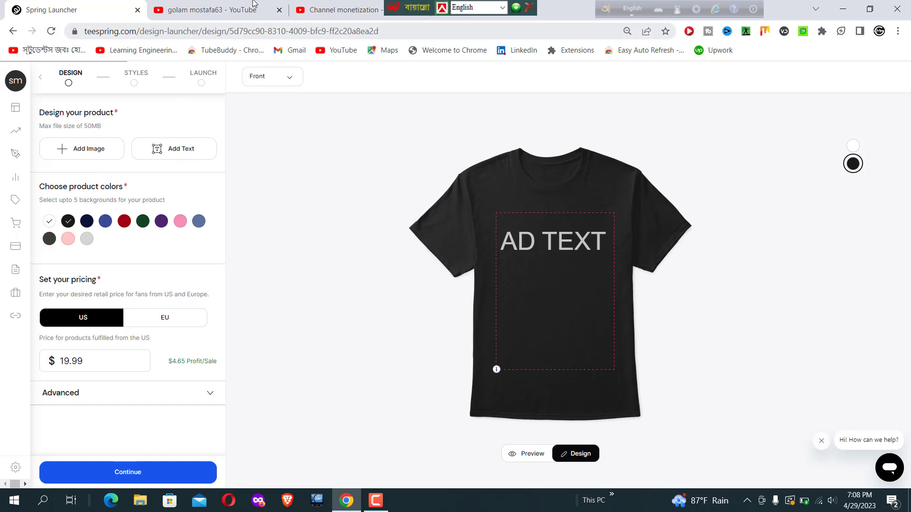
left_click(534, 244)
key("Delete")
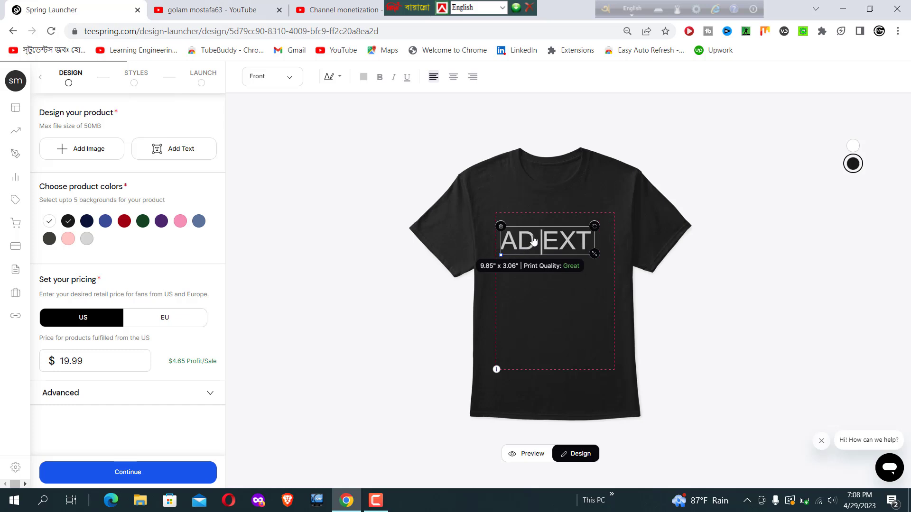
left_click(500, 227)
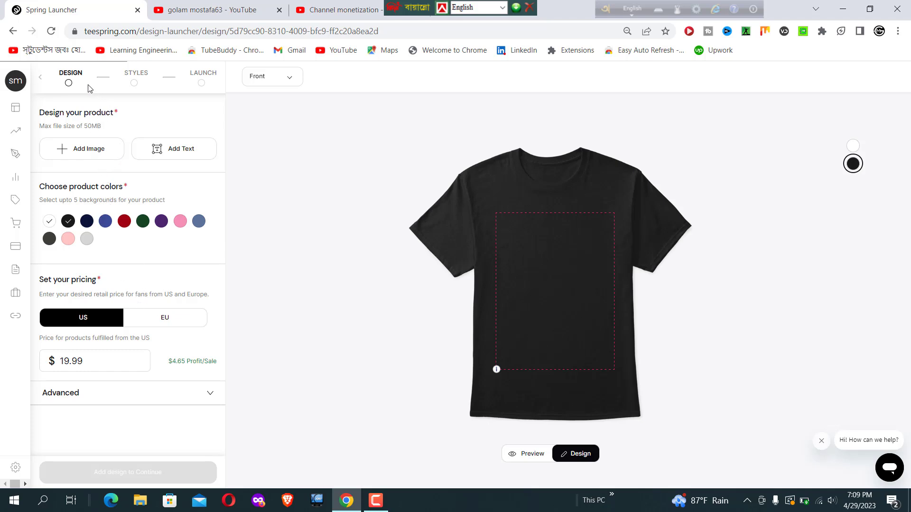
Step: Upload the fishing artwork file png from folder 3 of my tutorial T-shirt on disk E onto the tee's front
left_click(86, 152)
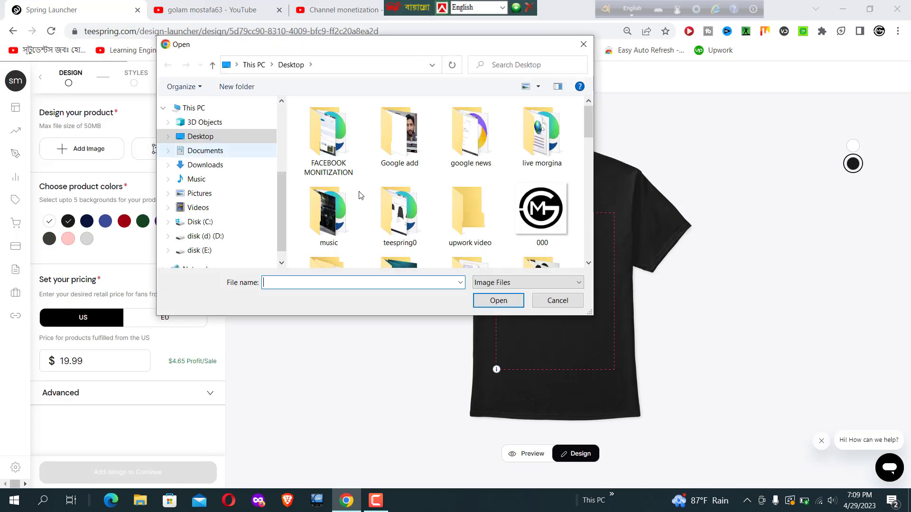
left_click(200, 250)
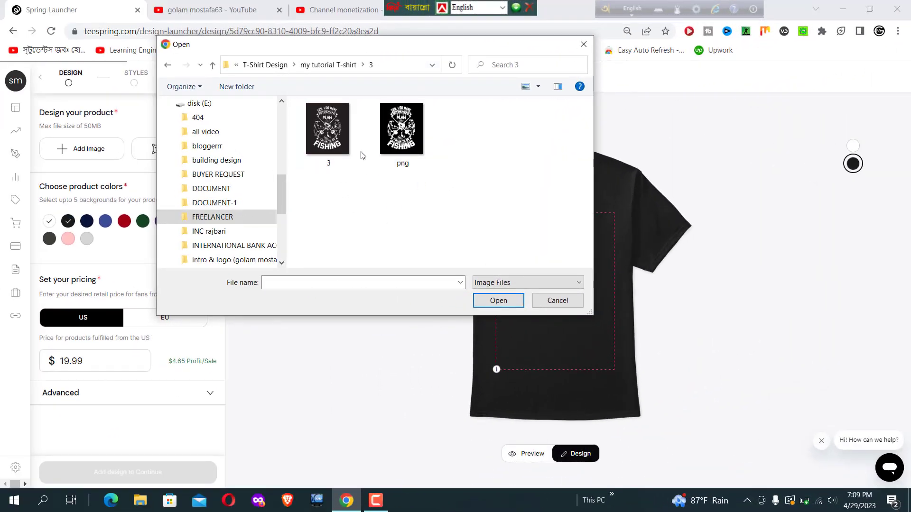
left_click(398, 140)
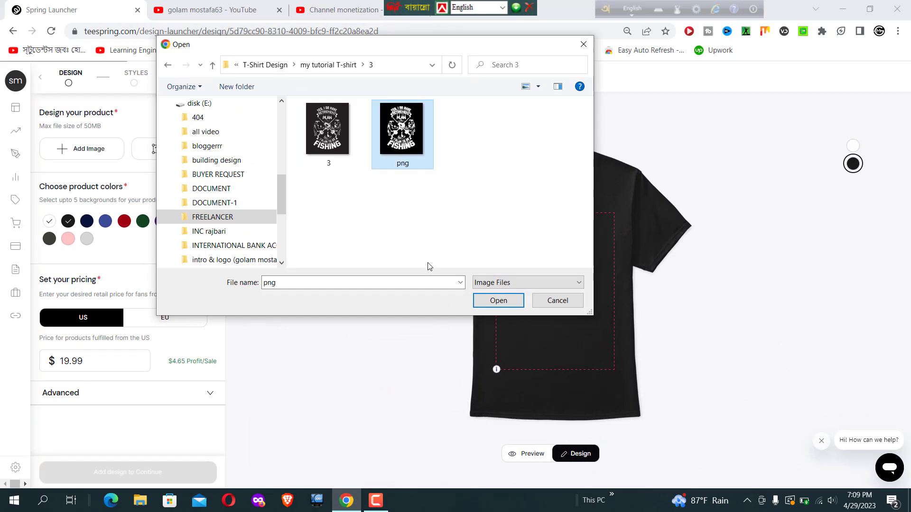
left_click(483, 303)
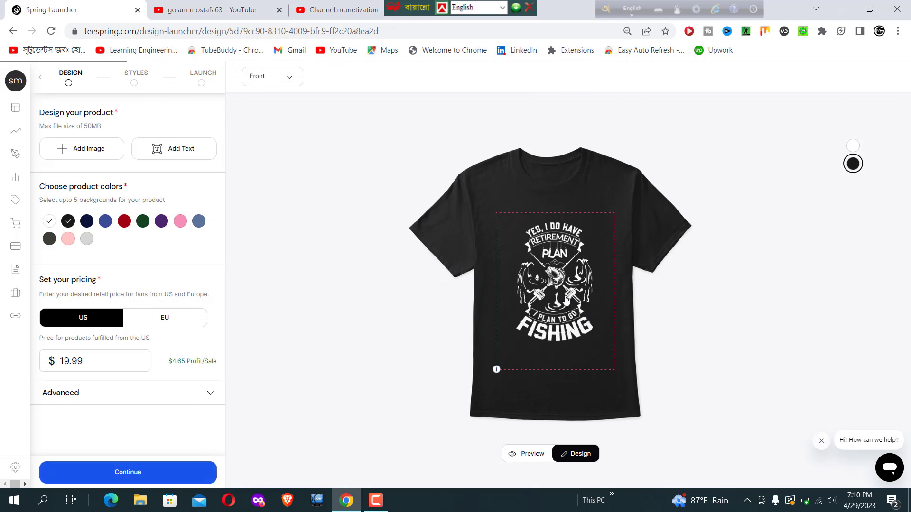
Step: Enlarge the fishing artwork to about 14.21 by 17.05 inches and center it over the print area
left_click(566, 300)
left_click_drag(613, 357, 632, 374)
mouse_move(570, 301)
left_mouse_down()
mouse_move(573, 337)
mouse_move(572, 297)
mouse_move(552, 287)
mouse_move(431, 358)
mouse_move(435, 342)
mouse_move(512, 323)
mouse_move(569, 287)
mouse_move(559, 294)
left_mouse_up()
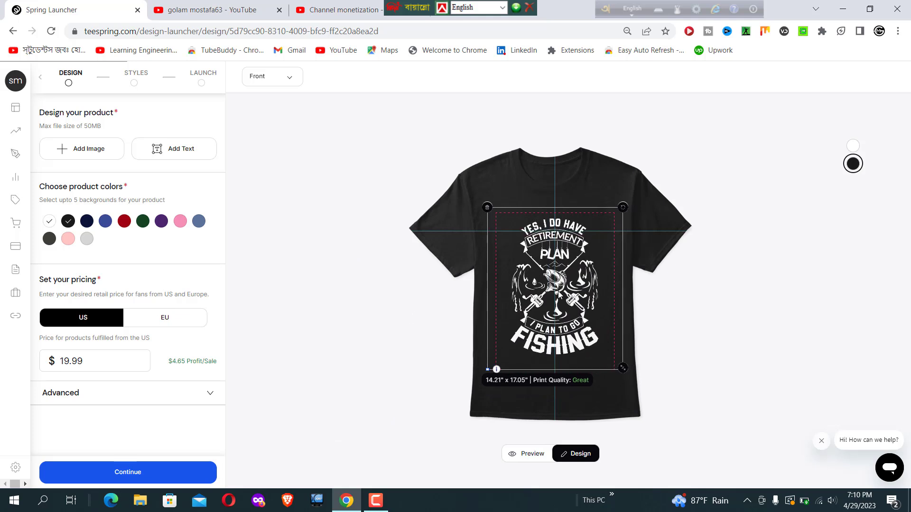
left_click_drag(558, 293, 563, 299)
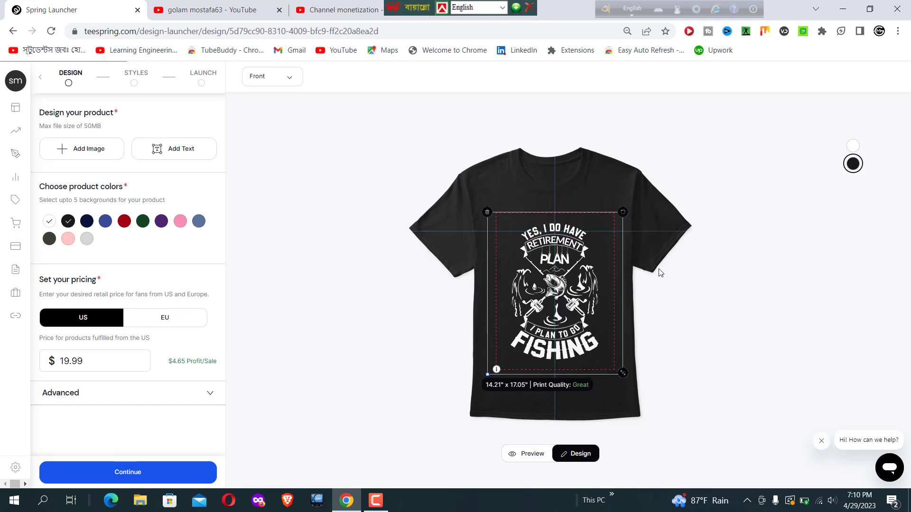
left_click(685, 261)
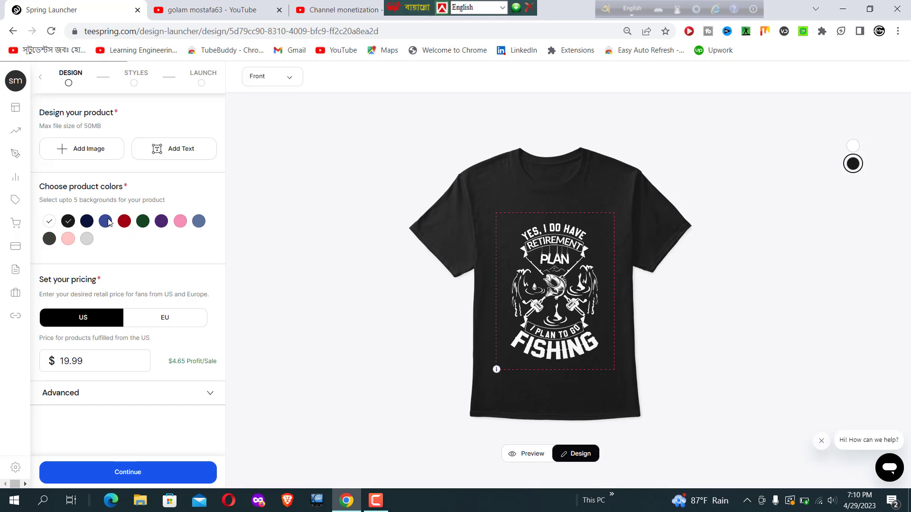
Step: Add navy, royal blue and red to the product colors
left_click(90, 223)
left_click(102, 223)
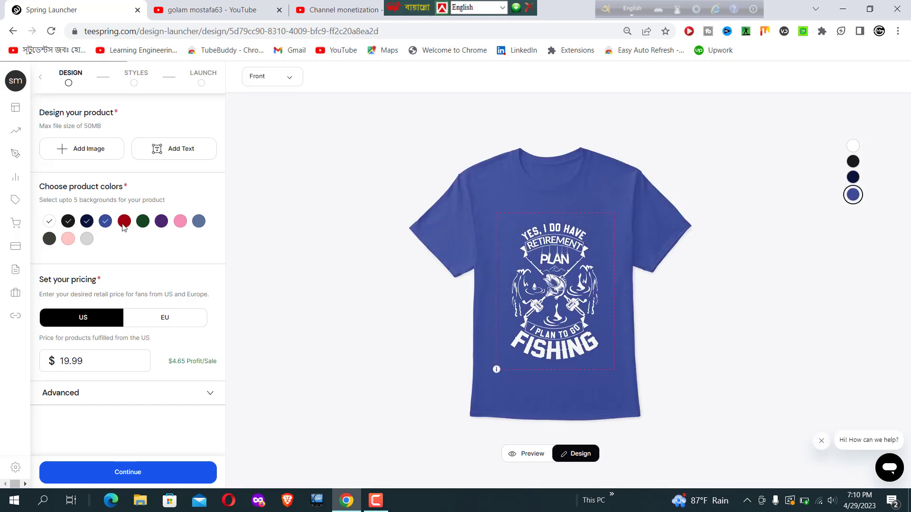
left_click(123, 222)
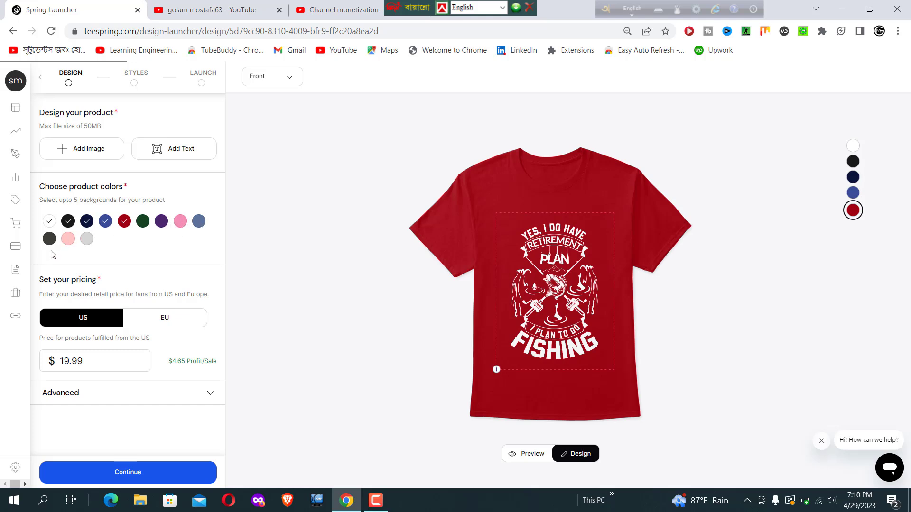
Step: Remove white, navy, royal blue and red from the product colors, keeping black
left_click(49, 222)
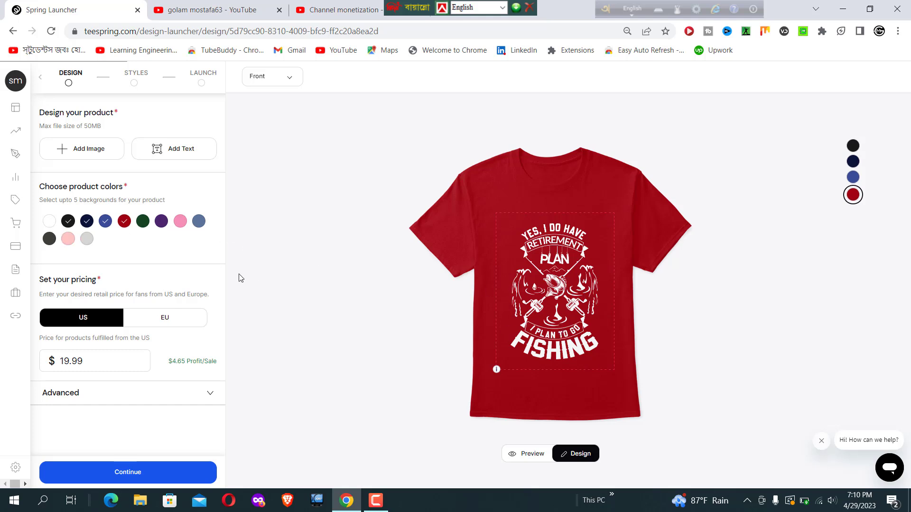
left_click(87, 222)
left_click(106, 223)
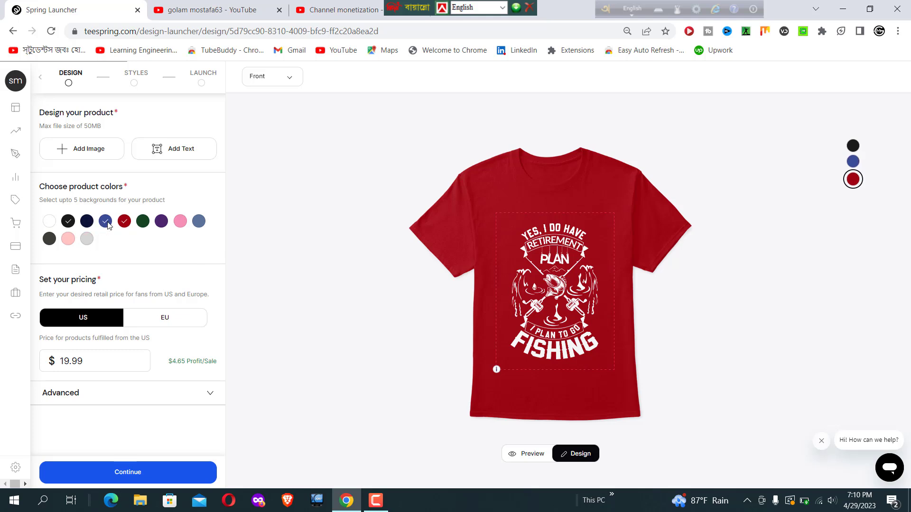
left_click(123, 222)
Step: Try the tee in dark green and in purple, deselecting each color again
left_click(143, 223)
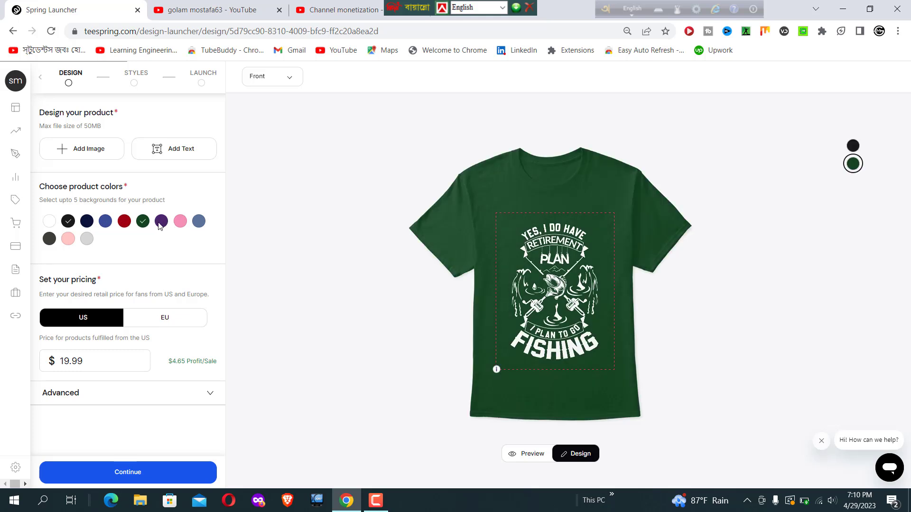
left_click(145, 224)
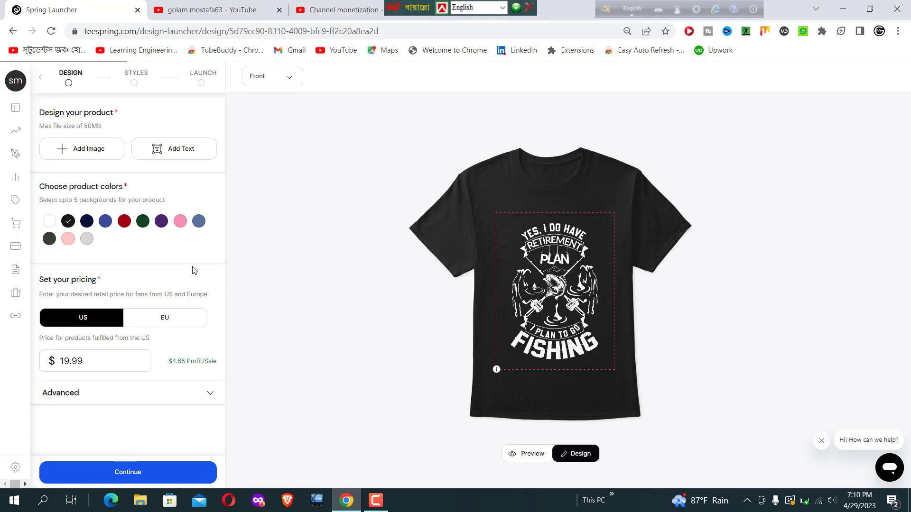
left_click(161, 222)
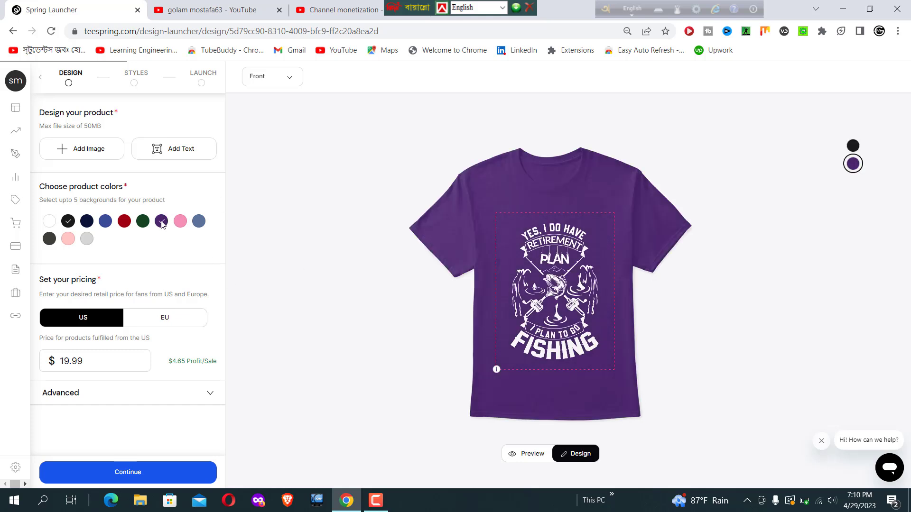
left_click(162, 222)
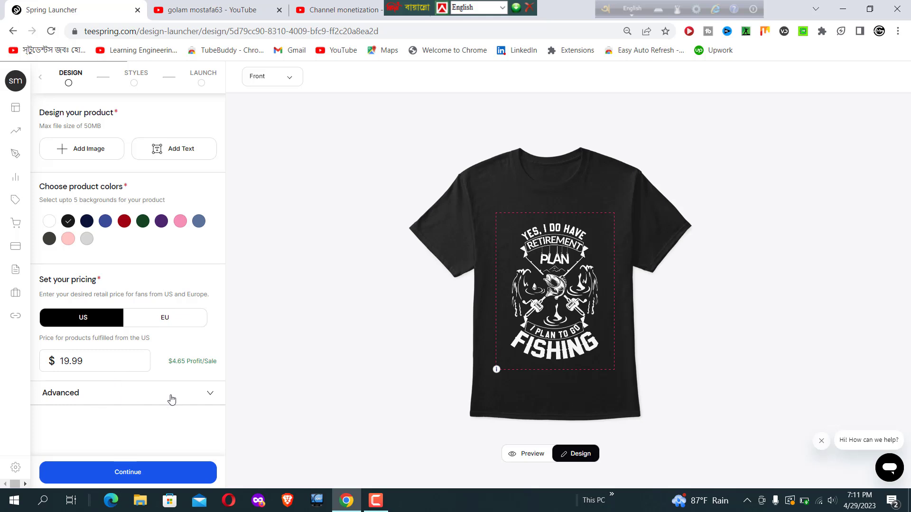
Step: Proceed through the design and styles stages to the launch details with only the Classic Tee selected
left_click(209, 394)
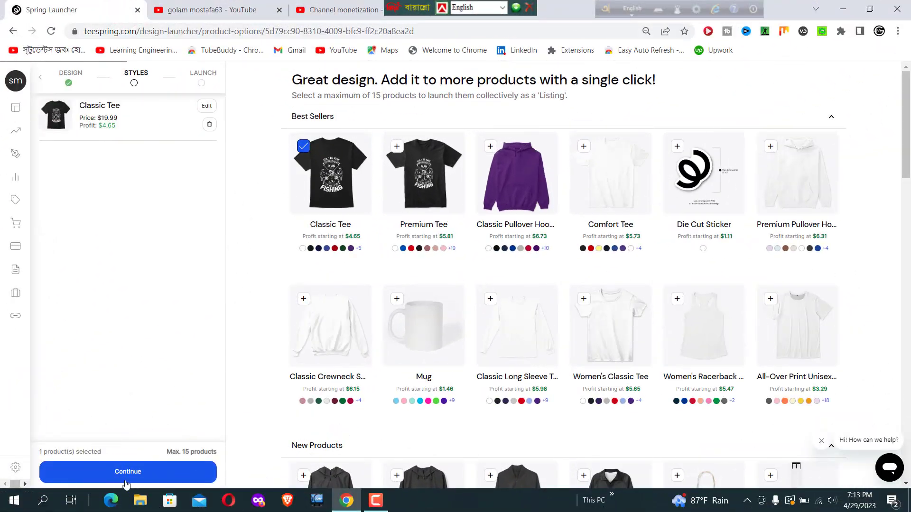
left_click(116, 473)
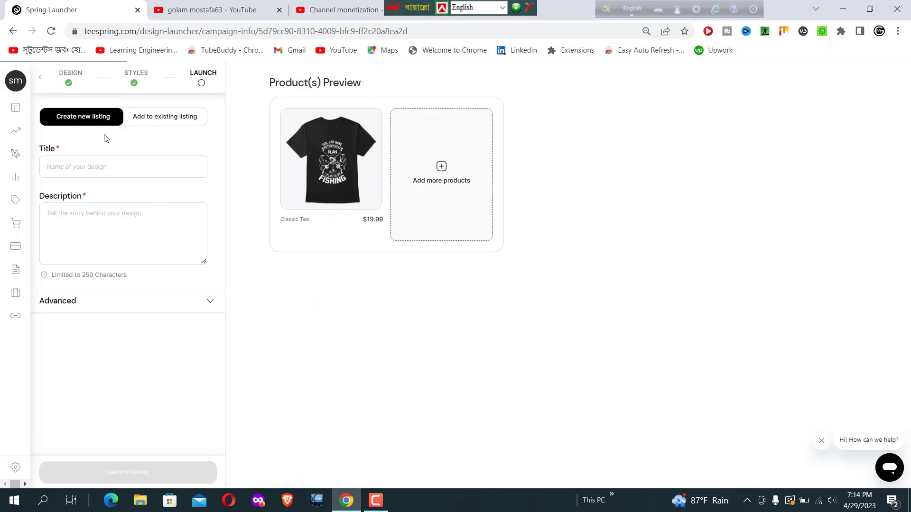
Step: Title the new listing Fishing classics T-shirt design, using the spelling suggestion classics for the misspelled word
left_click(65, 168)
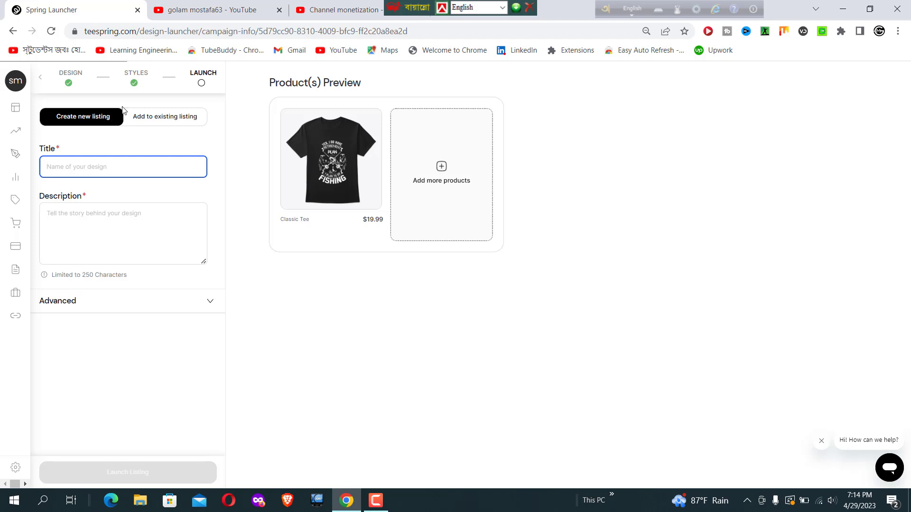
type("Fishing clssic T-shirt design")
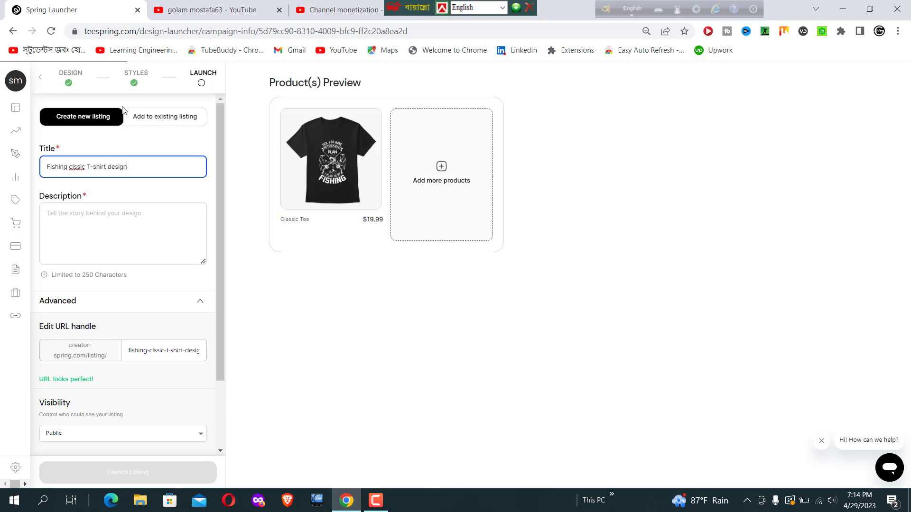
right_click(76, 167)
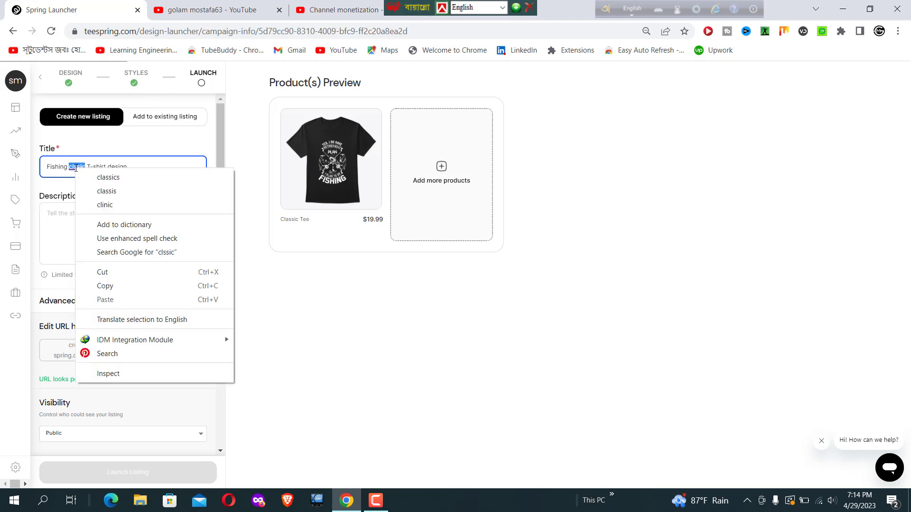
left_click(152, 173)
Step: Copy the listing's title into its description
left_click_drag(157, 170, 43, 168)
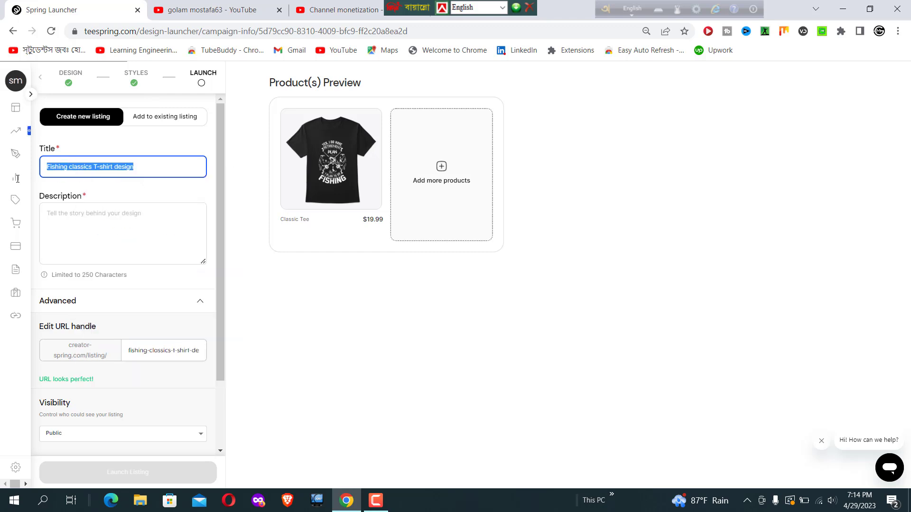
right_click(134, 167)
left_click(163, 209)
left_click(69, 216)
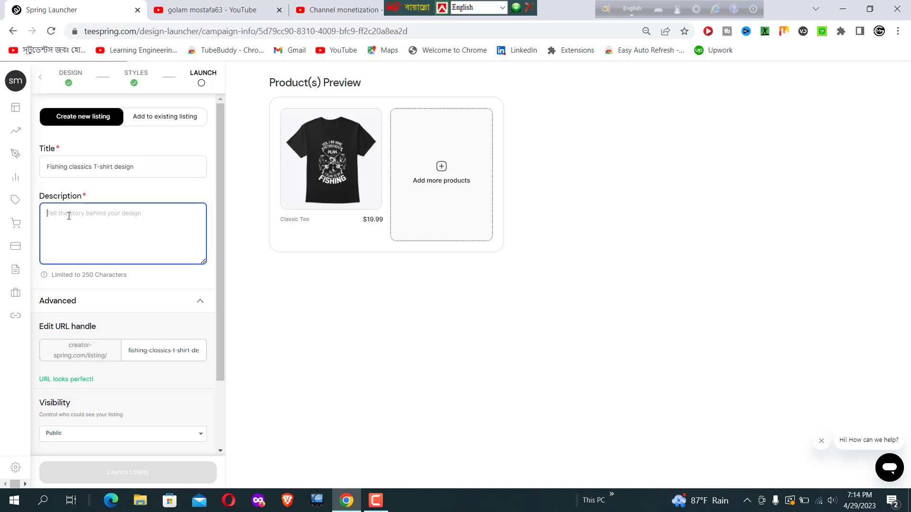
right_click(69, 215)
left_click(103, 305)
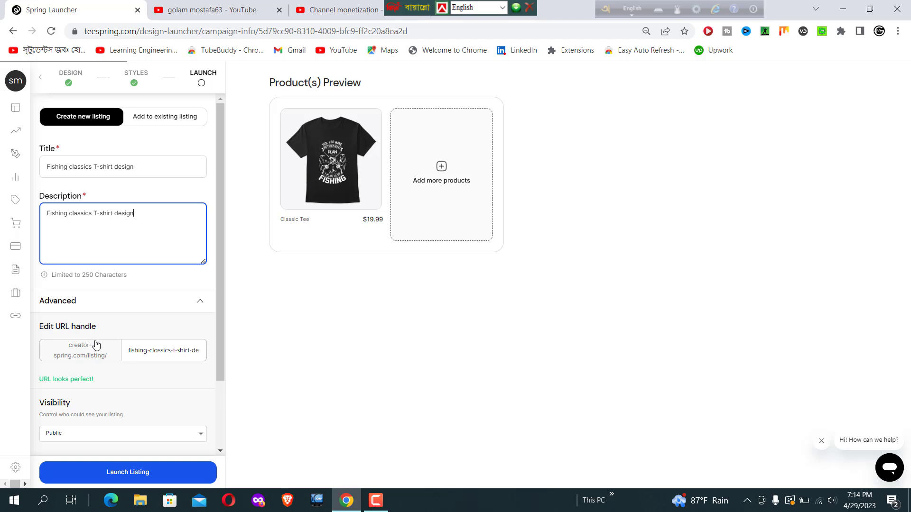
Step: Launch the public listing in the existing store and open its live page
scroll(108, 335, "down", 2)
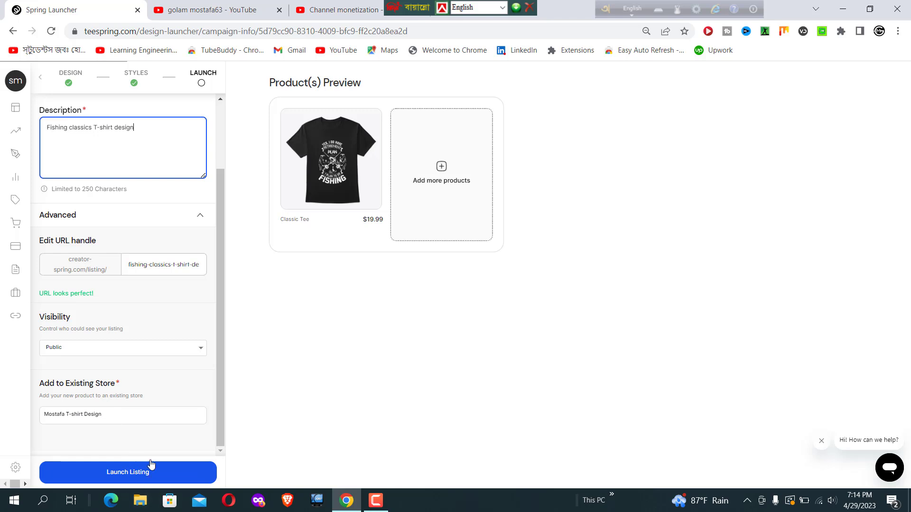
left_click(119, 476)
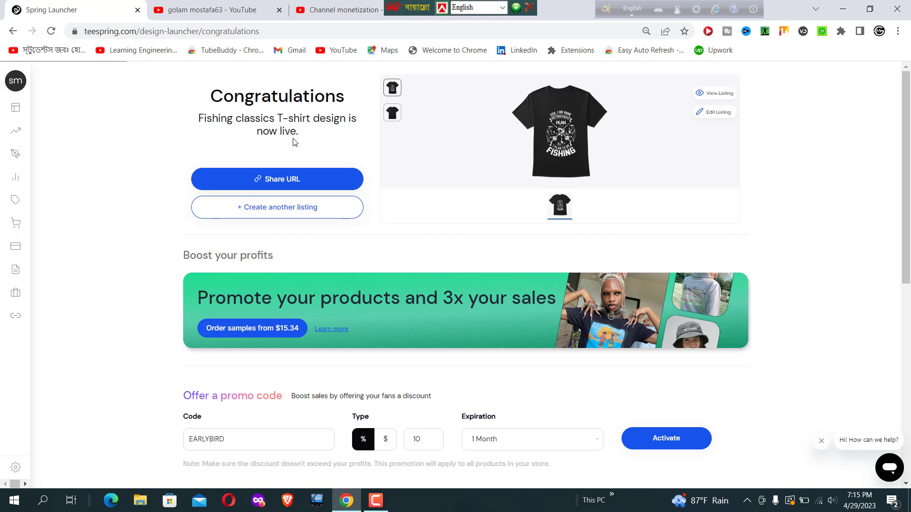
mouse_move(905, 154)
left_mouse_down()
mouse_move(907, 271)
mouse_move(908, 145)
left_mouse_up()
left_click(718, 94)
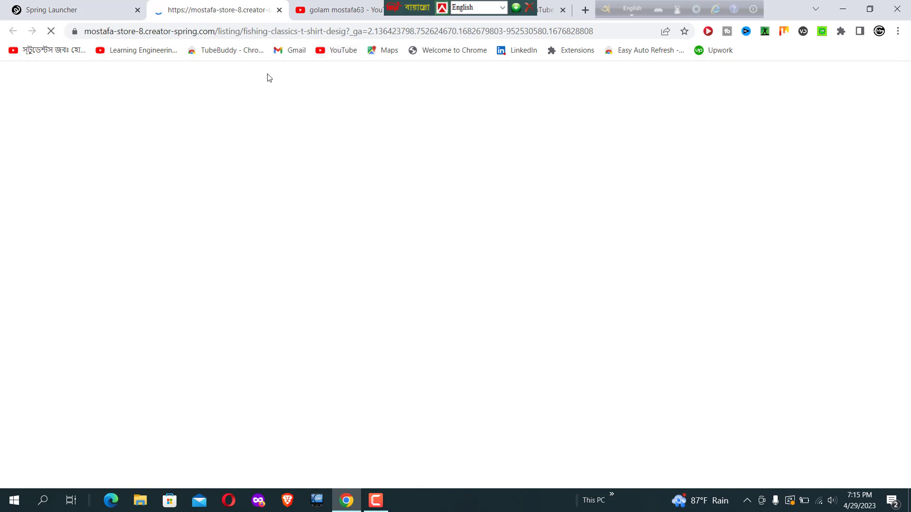